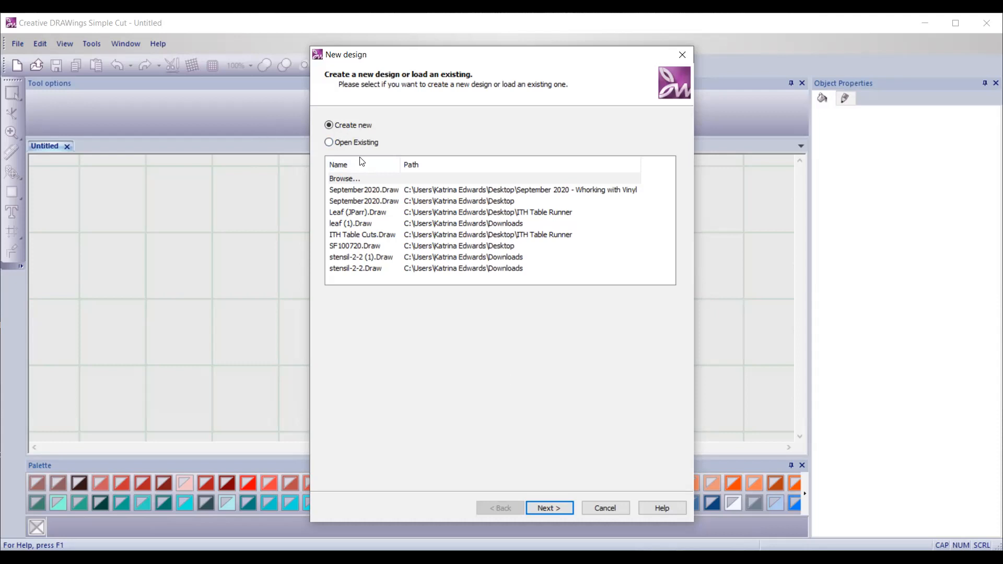
Start a new Cut design and load the Scissors&Thread artwork from the Desktop folder "September 2020 - Whorking with Vinyl".
key(Return)
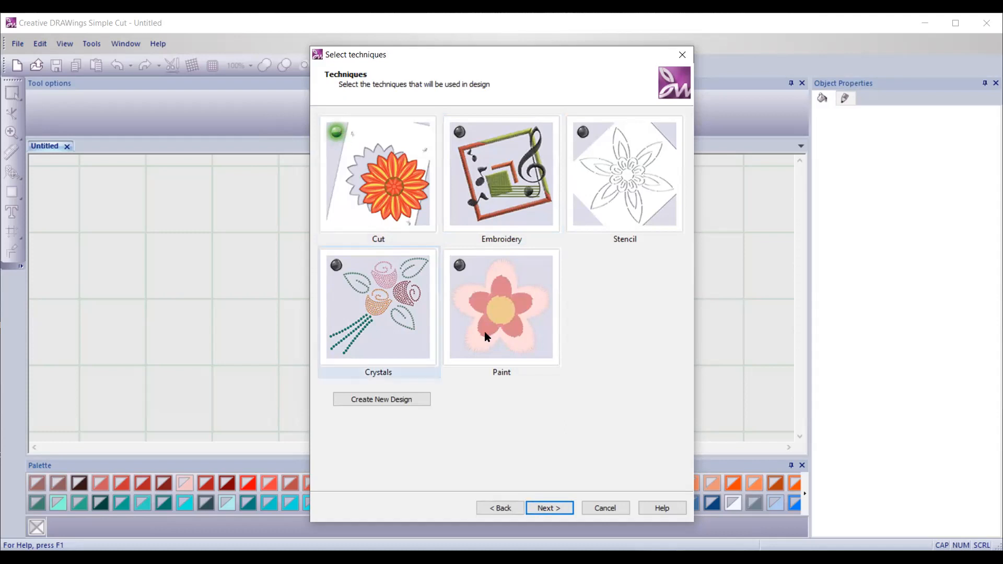
key(Return)
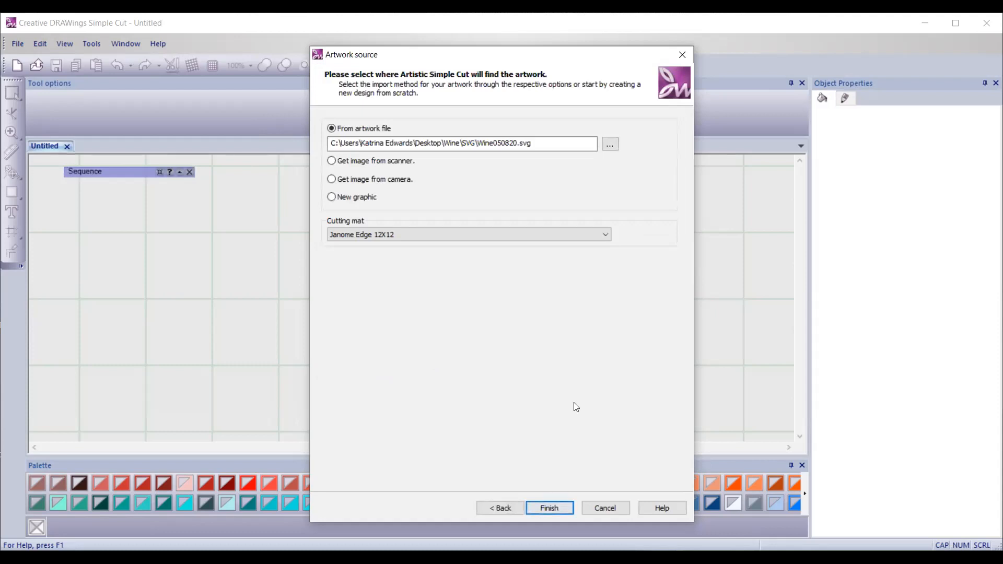
click(609, 146)
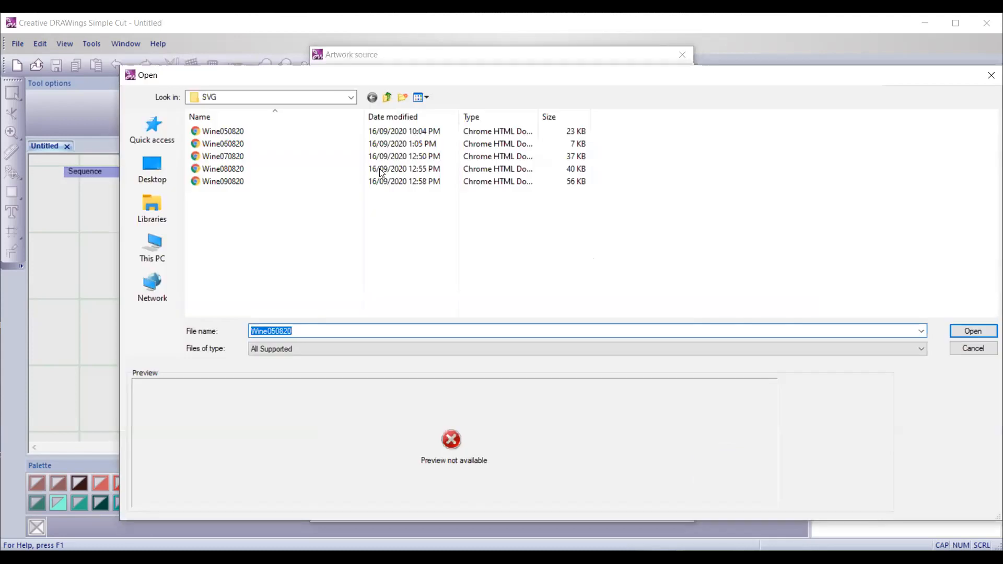
click(156, 164)
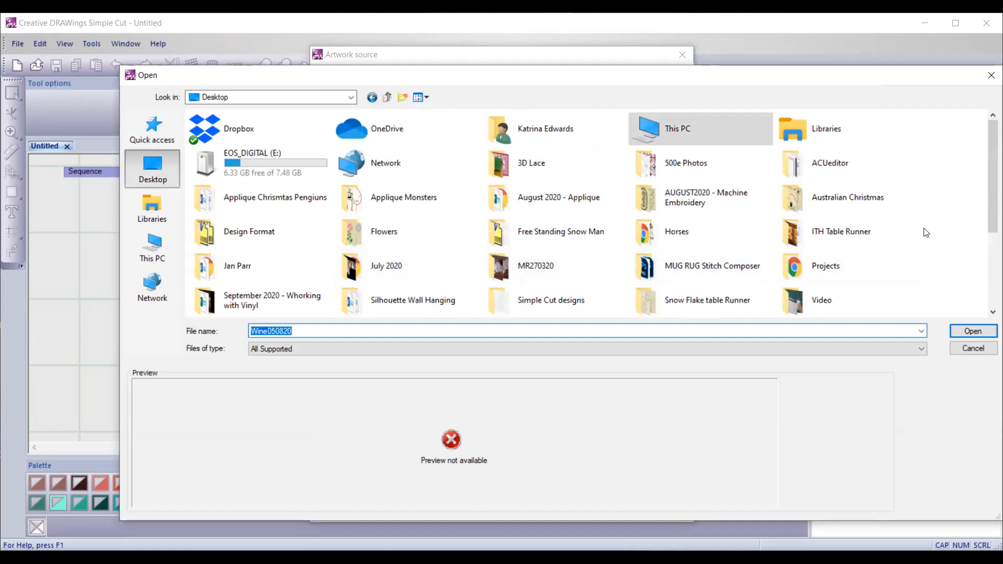
double_click(293, 307)
click(260, 182)
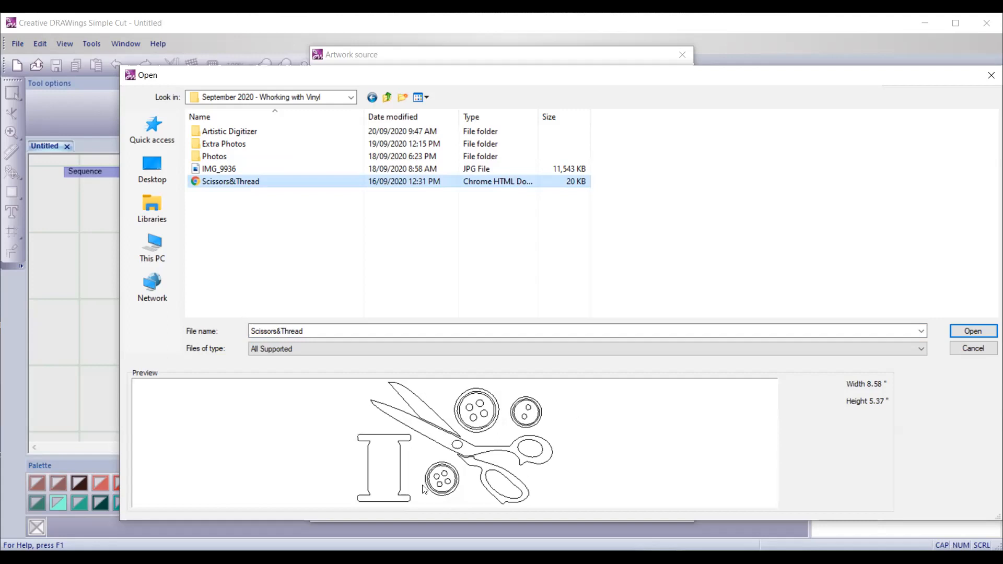
click(977, 331)
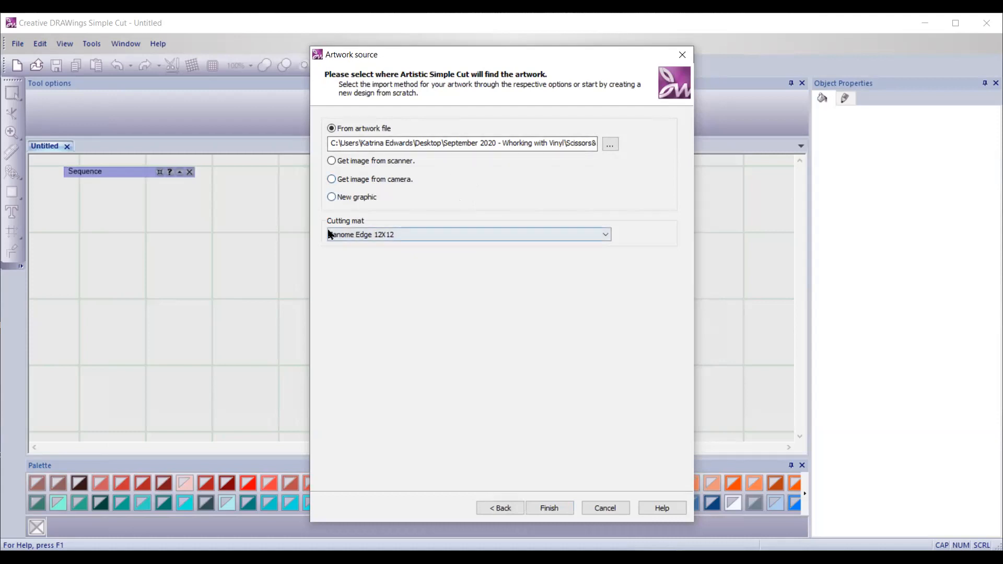
Choose the Janome Edge 12X12 cutting mat and create the design from the artwork file.
click(393, 238)
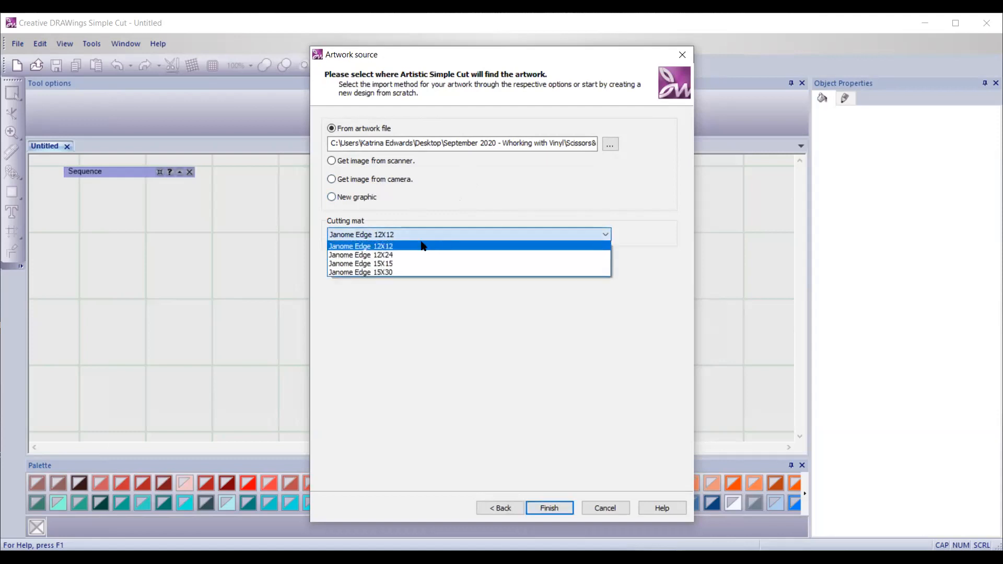
click(409, 250)
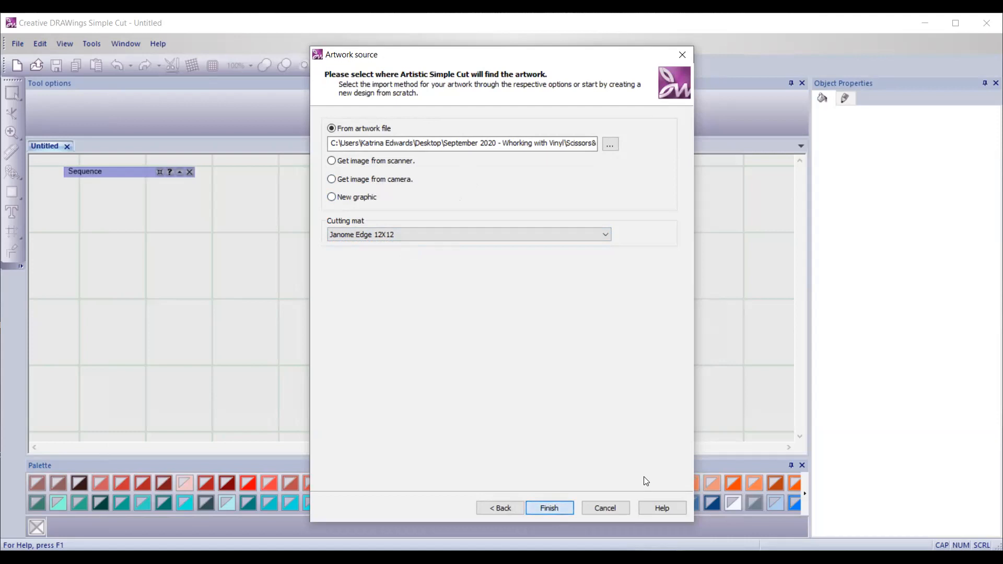
key(Return)
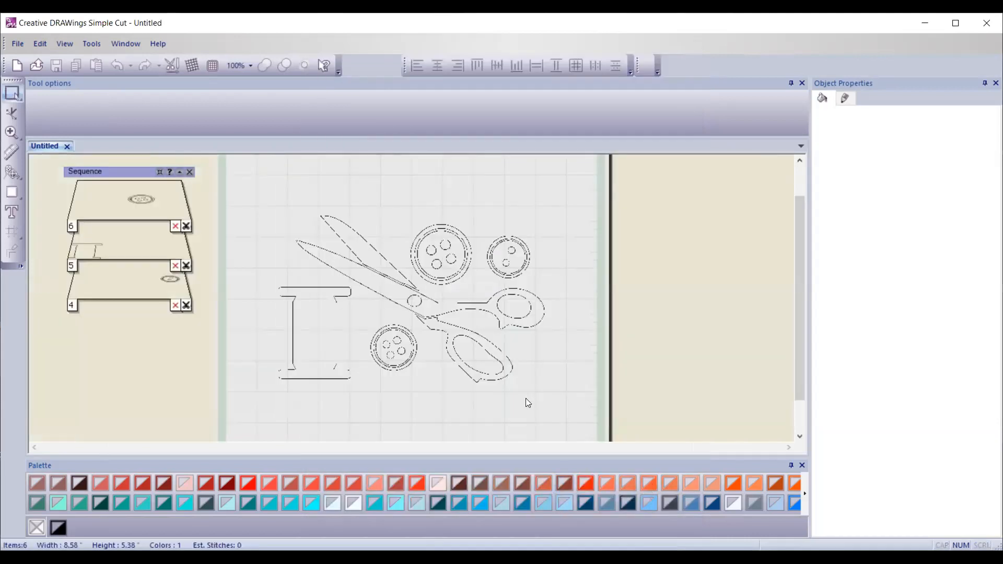
Select all the scissors, thread and button objects and combine them into one object.
scroll(521, 385, down, 1)
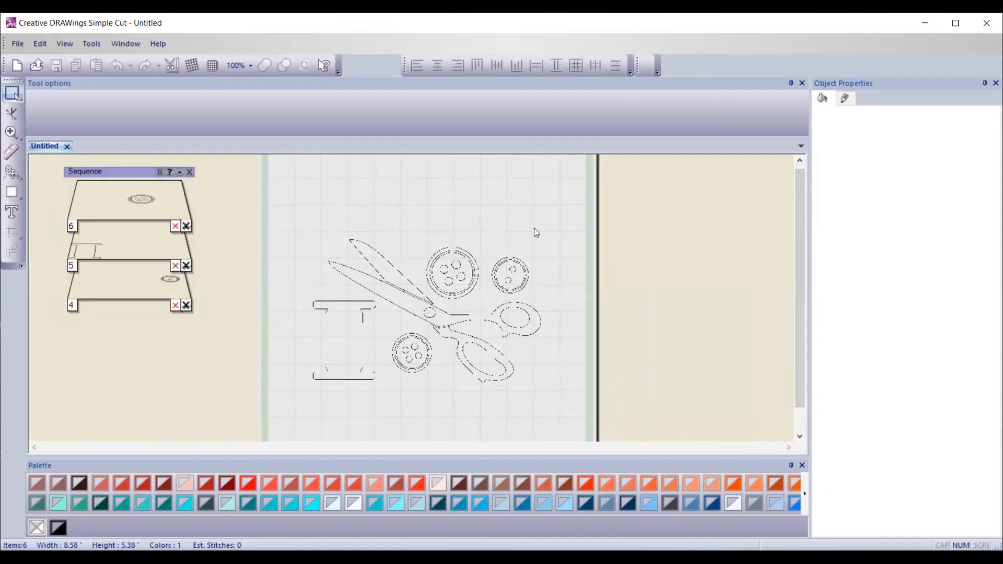
click(41, 42)
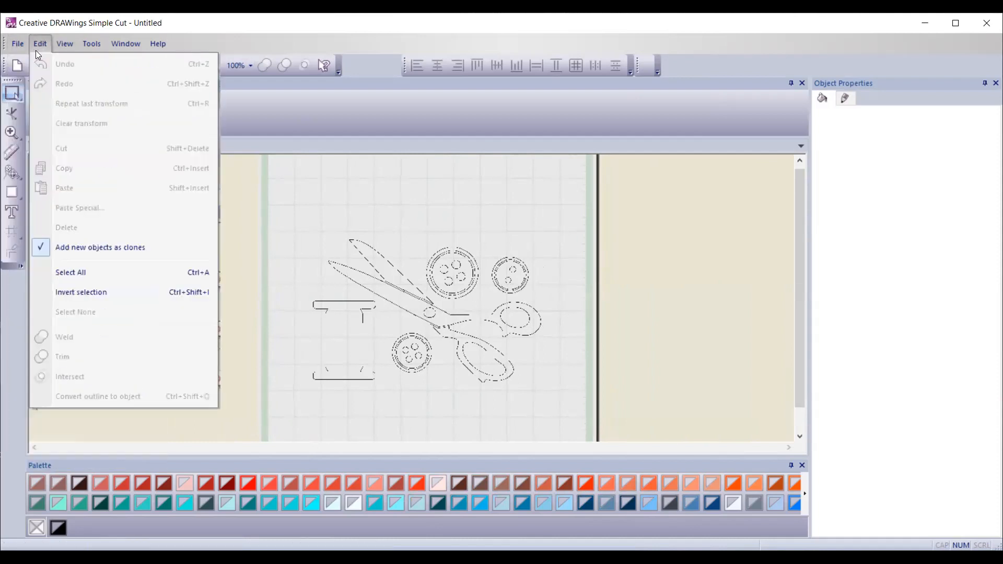
click(79, 272)
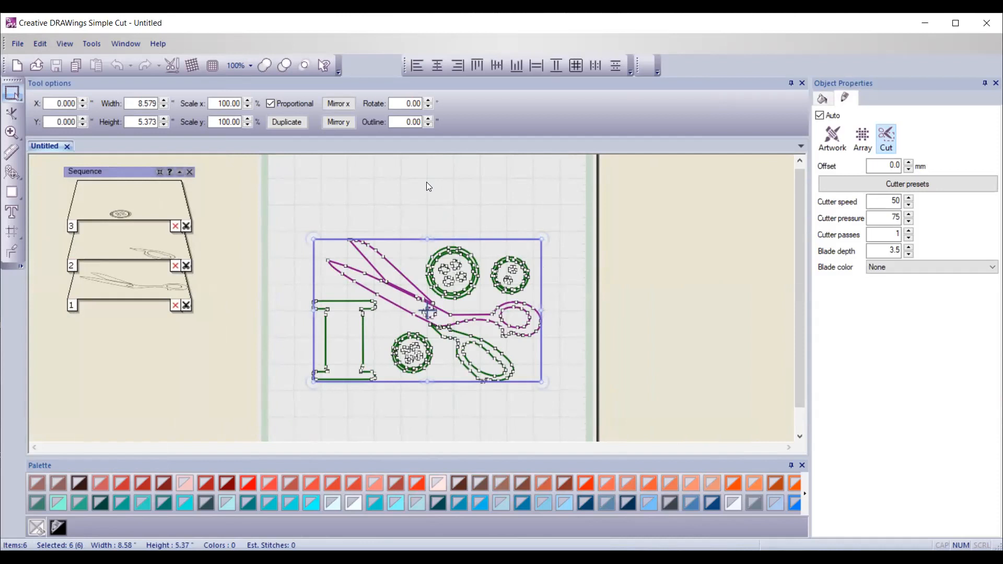
right_click(462, 308)
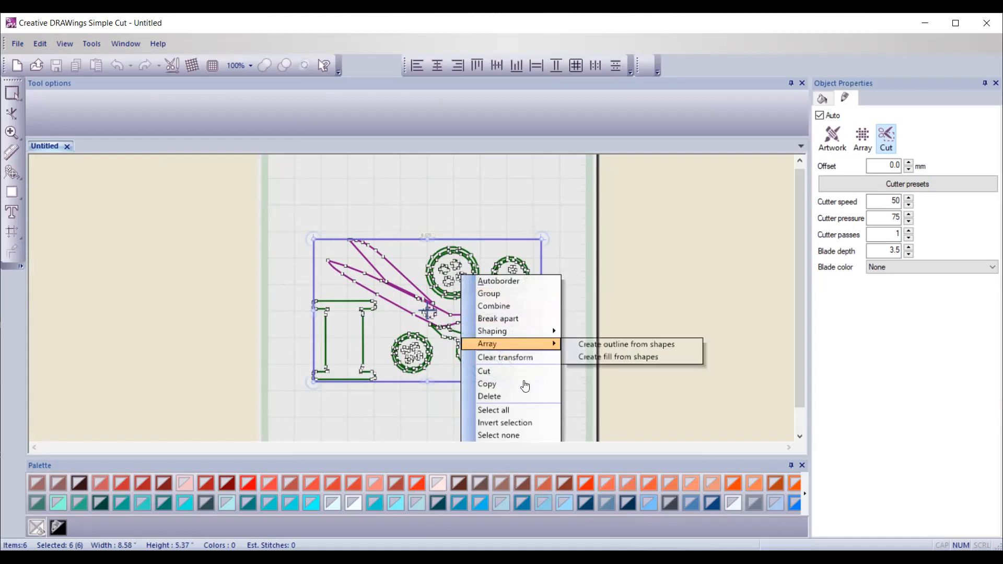
click(512, 308)
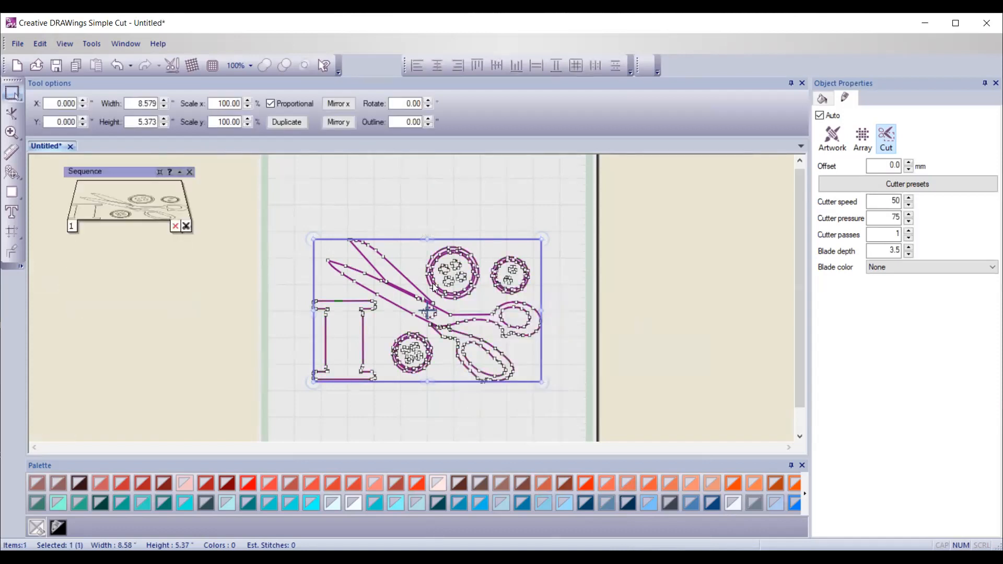
Check that the combined scissors, spool and button artwork selects as a single object on the mat.
click(113, 182)
click(508, 216)
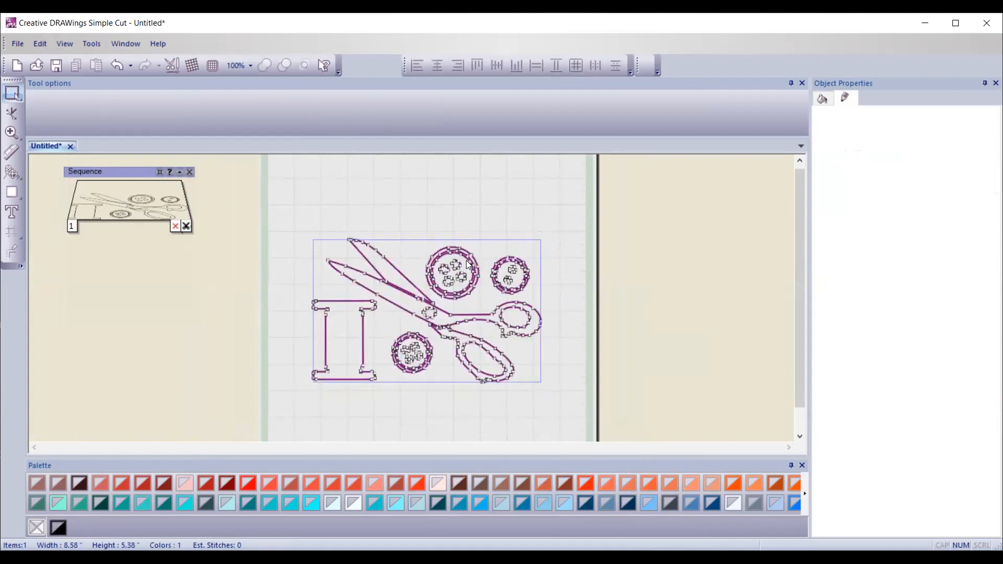
click(466, 260)
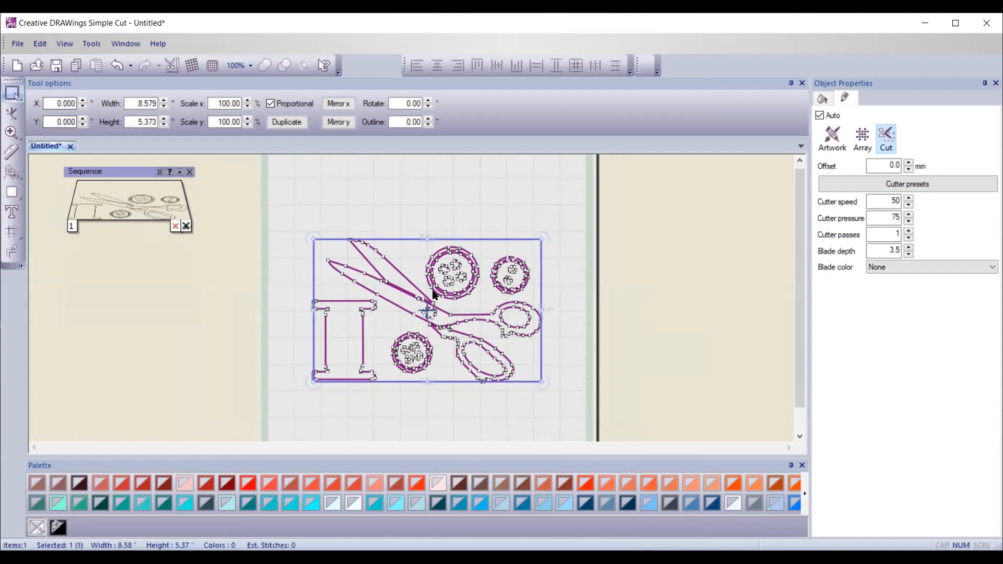
scroll(450, 291, down, 2)
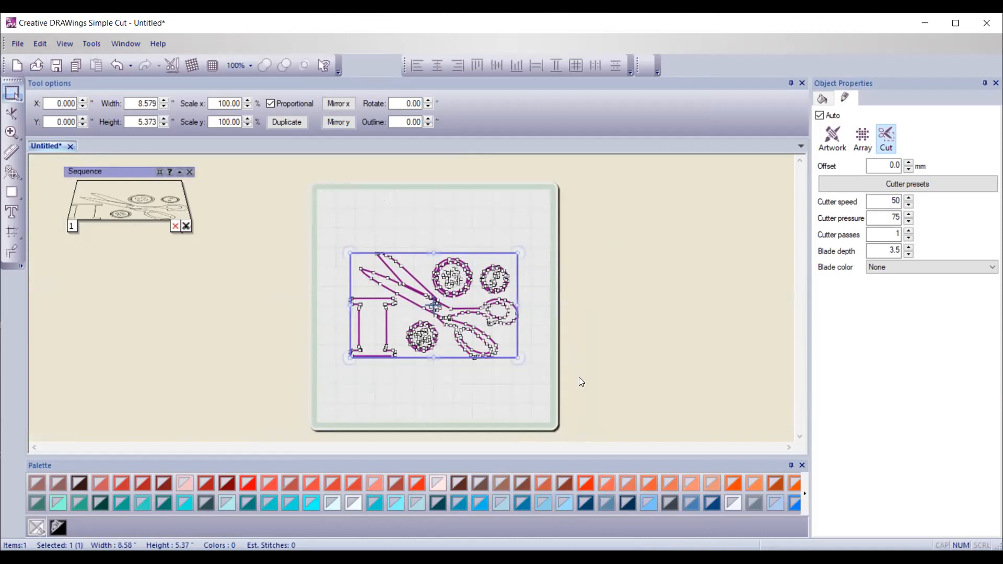
click(493, 391)
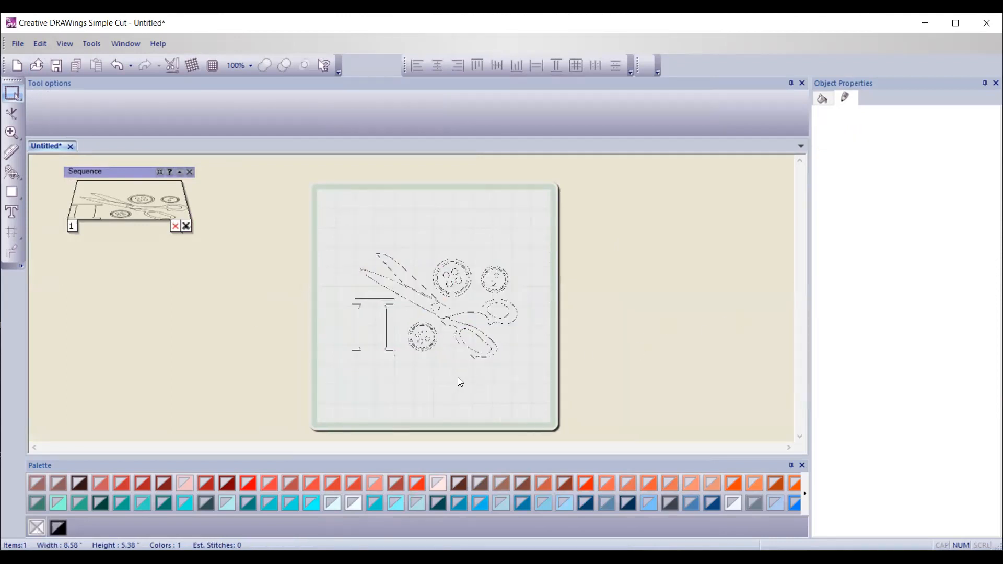
click(367, 328)
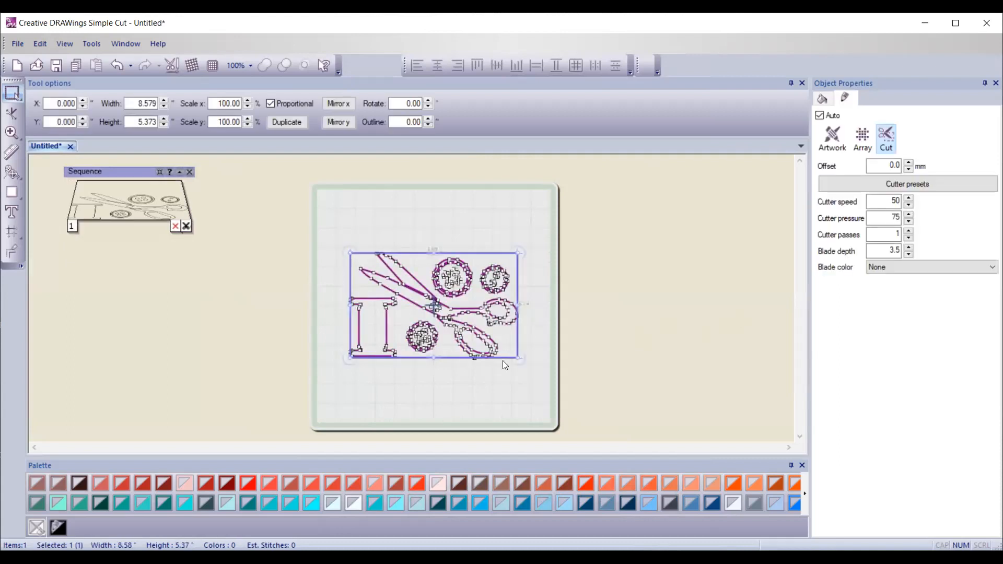
click(447, 387)
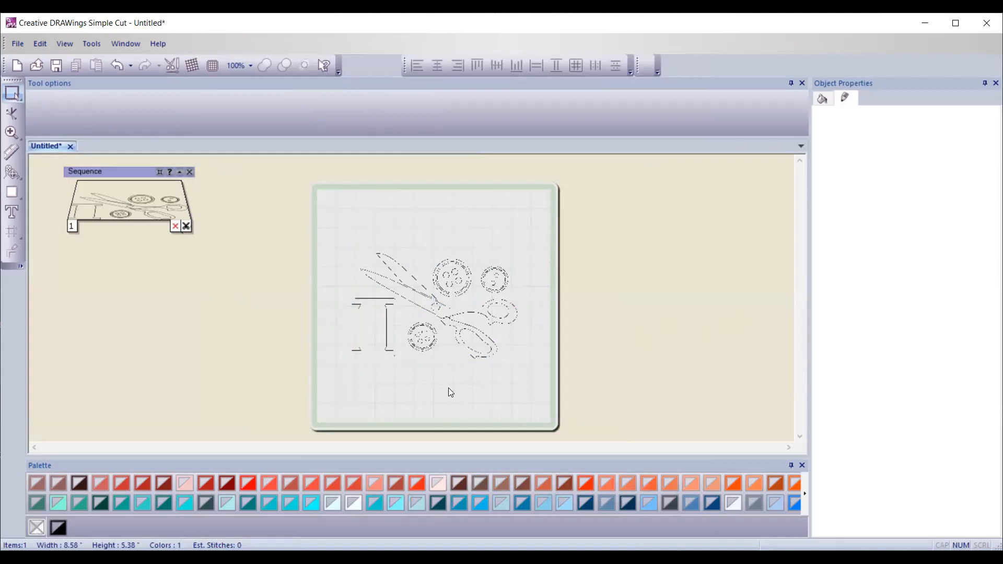
Add the text "SEW" in the Impact font at size 2.00 above the scissors on the mat.
click(11, 212)
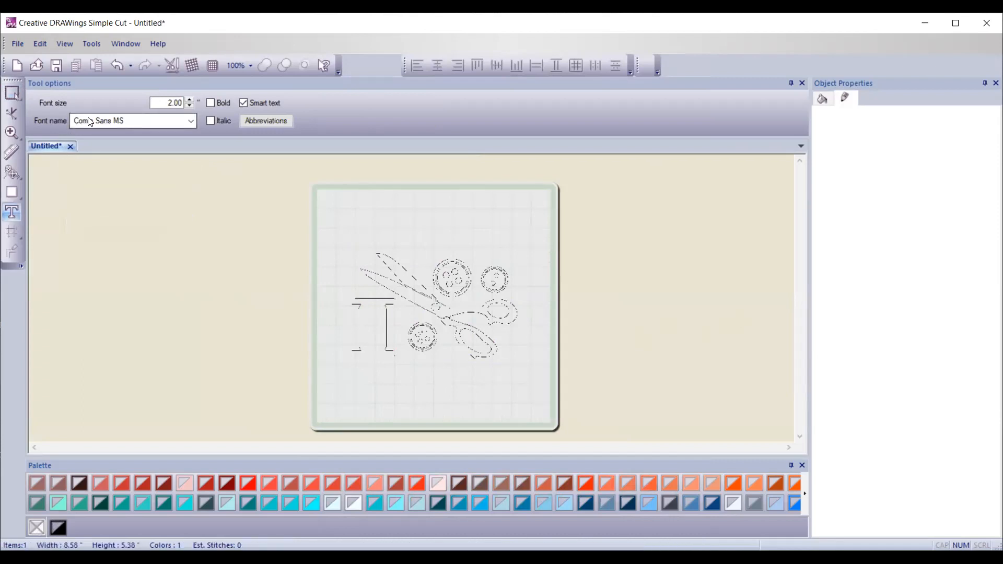
click(192, 121)
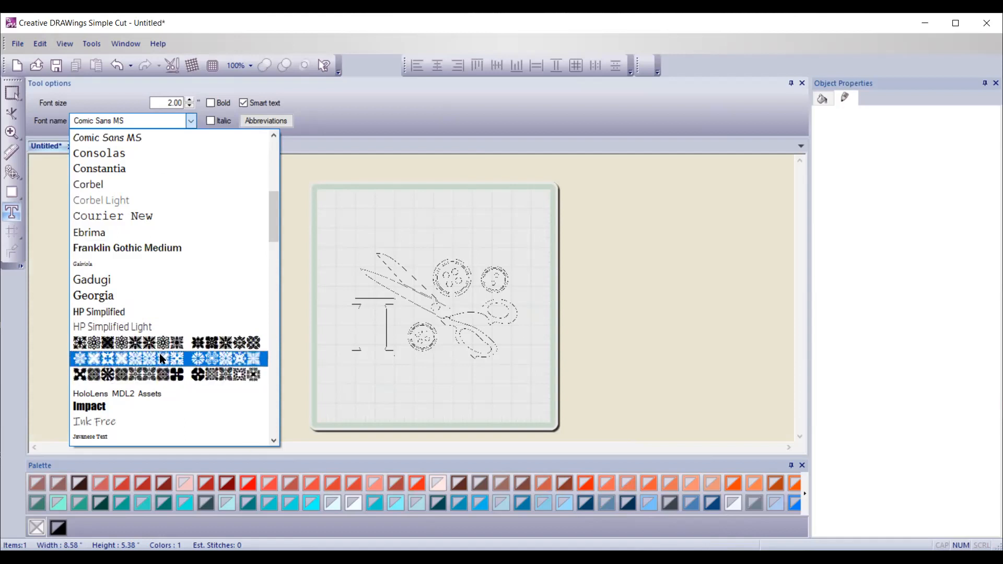
click(106, 405)
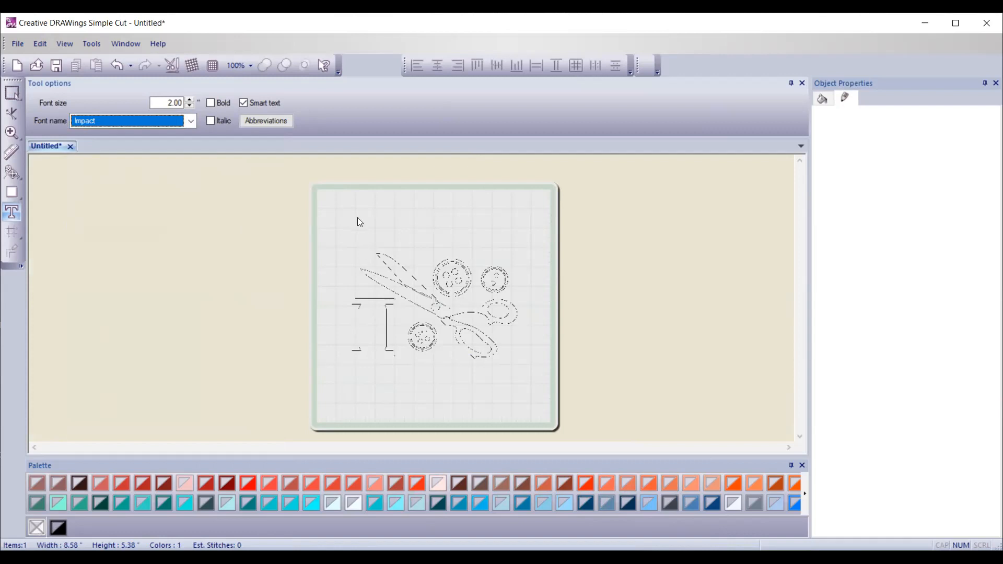
scroll(367, 222, up, 3)
scroll(433, 240, up, 1)
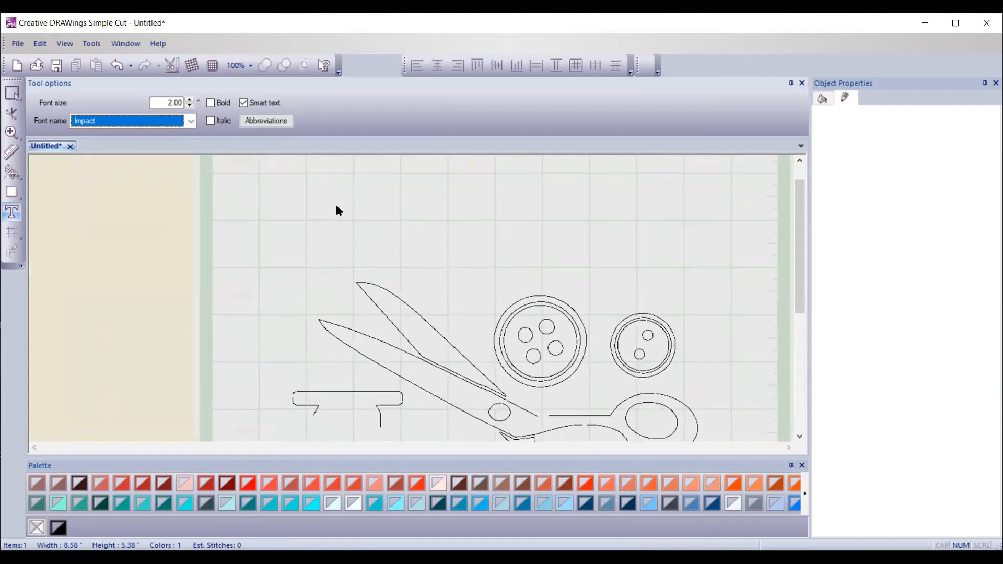
click(312, 199)
drag(800, 248, 796, 221)
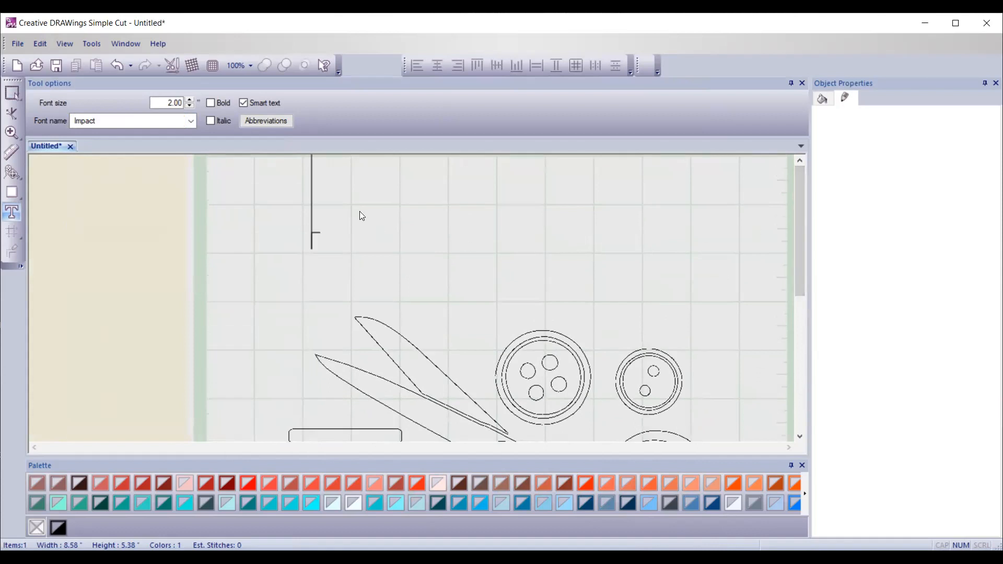
scroll(360, 216, down, 2)
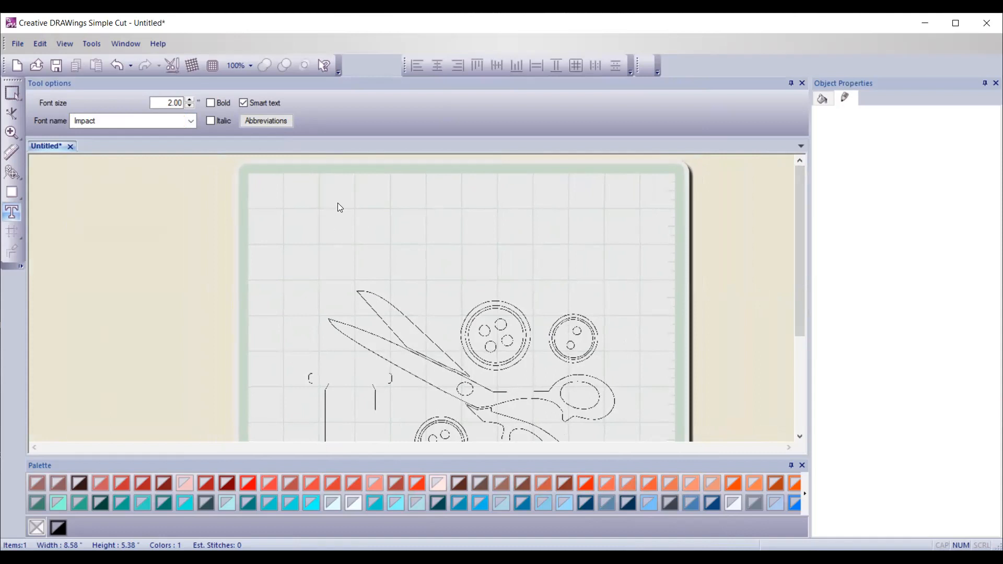
text(SEW)
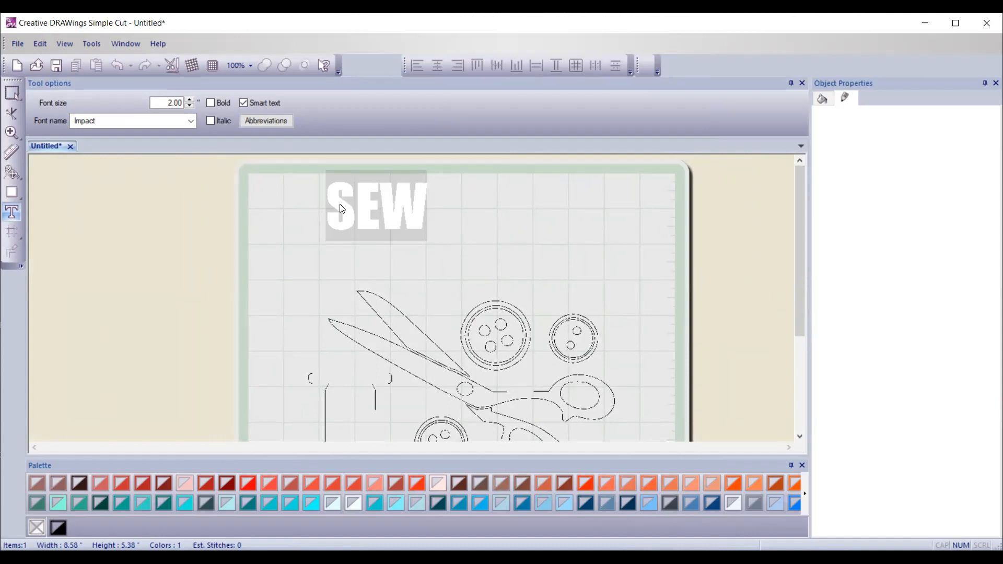
click(15, 91)
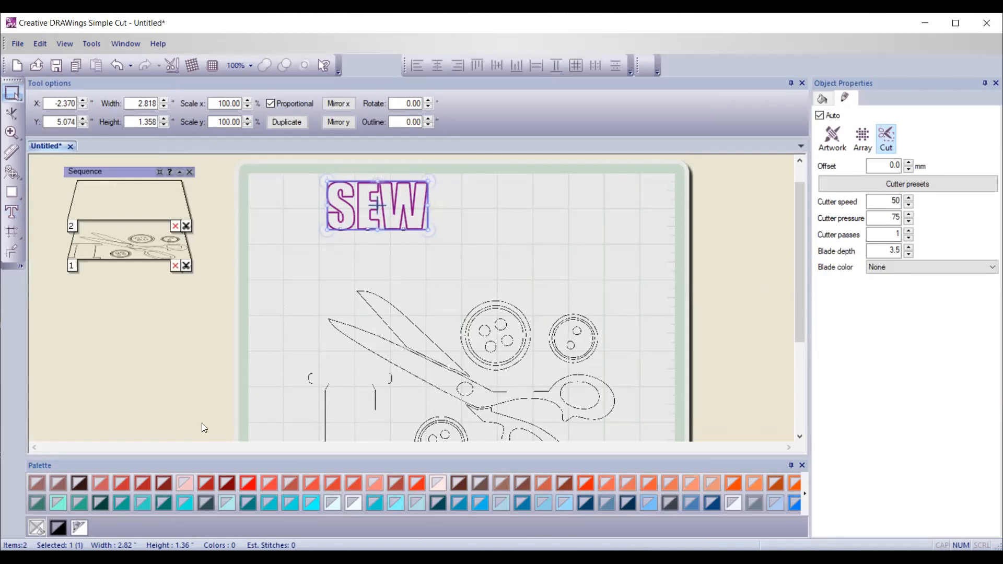
Fill the SEW text with black and set its height to 2.5 inches with proportions kept.
click(59, 527)
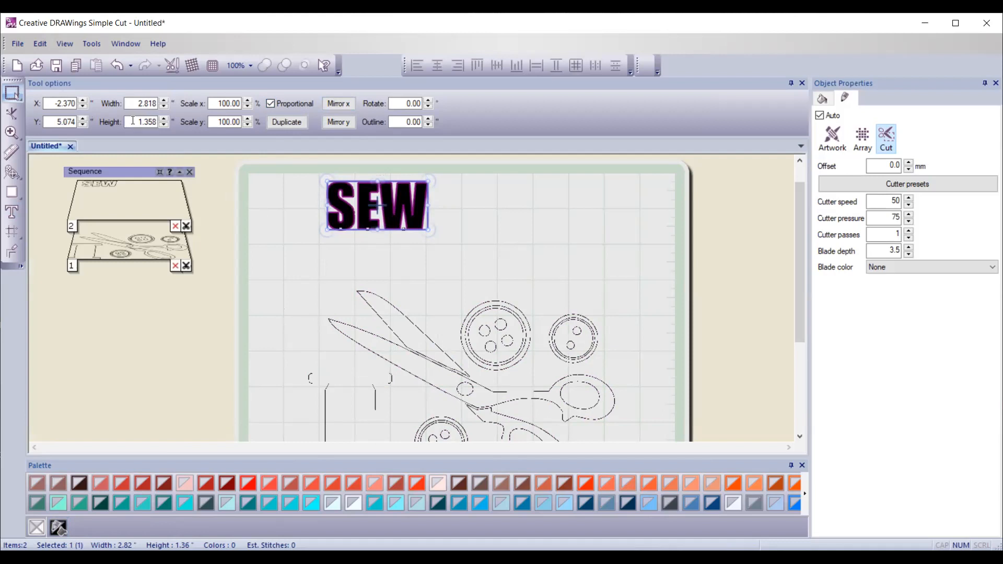
drag(132, 120, 185, 117)
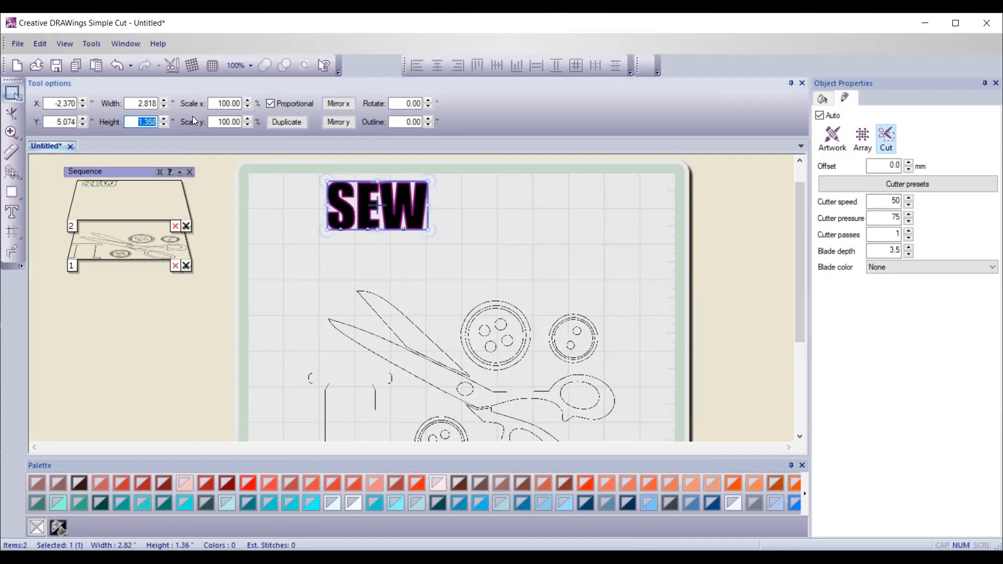
text(2.5)
key(Return)
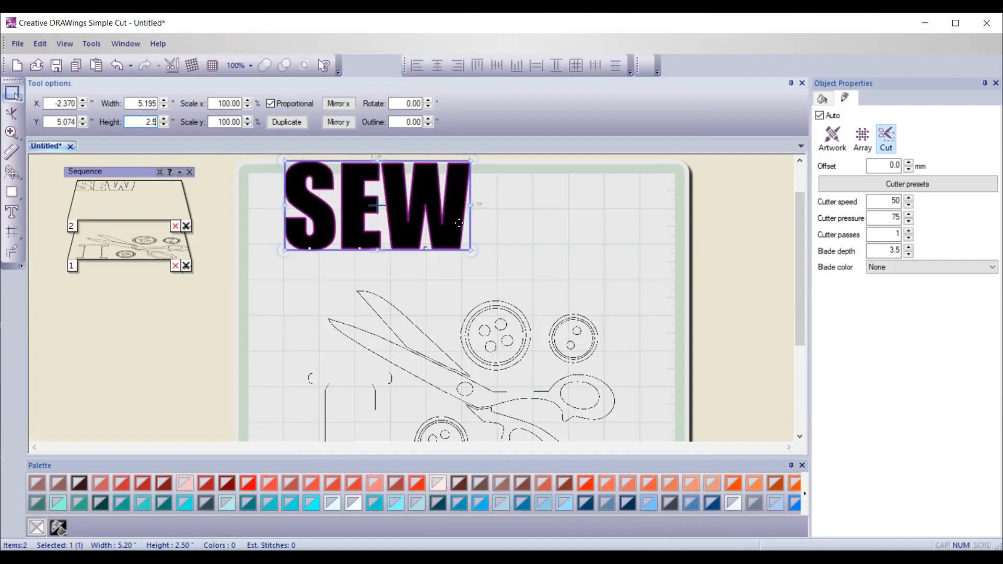
Move the SEW text fully onto the mat, just above the scissors, and deselect it.
drag(459, 224, 472, 255)
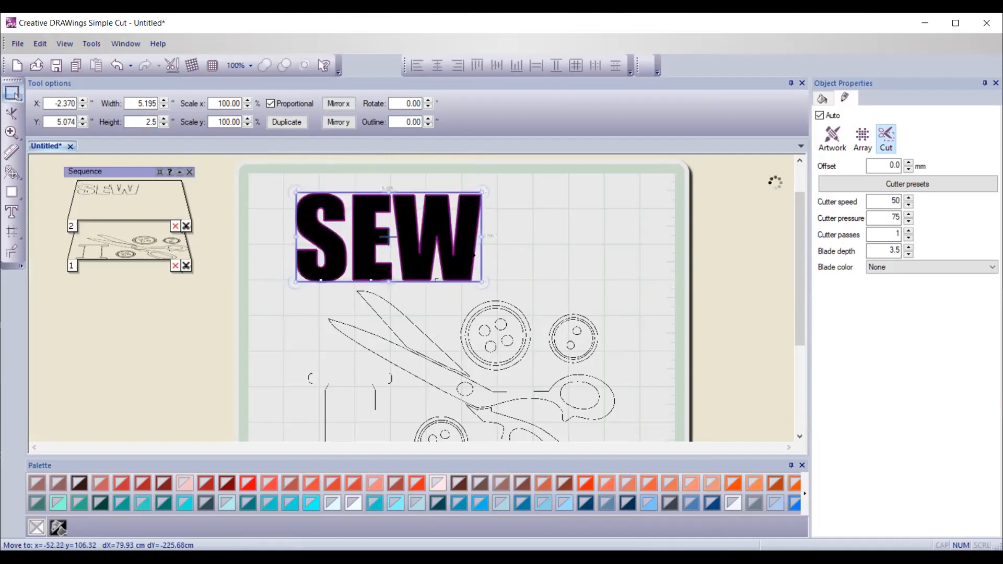
click(567, 253)
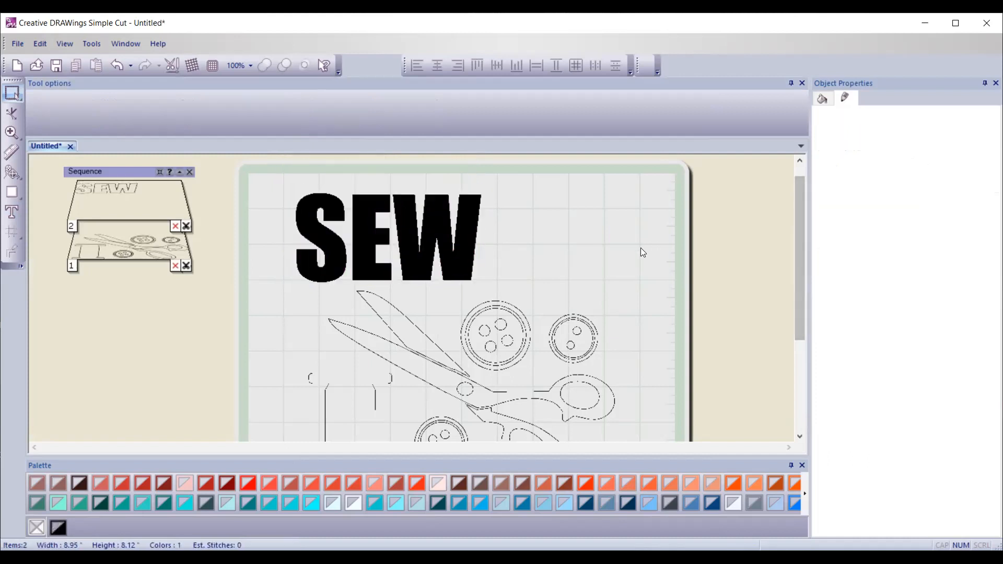
scroll(641, 248, down, 3)
scroll(631, 267, down, 3)
scroll(621, 327, up, 4)
scroll(622, 329, down, 1)
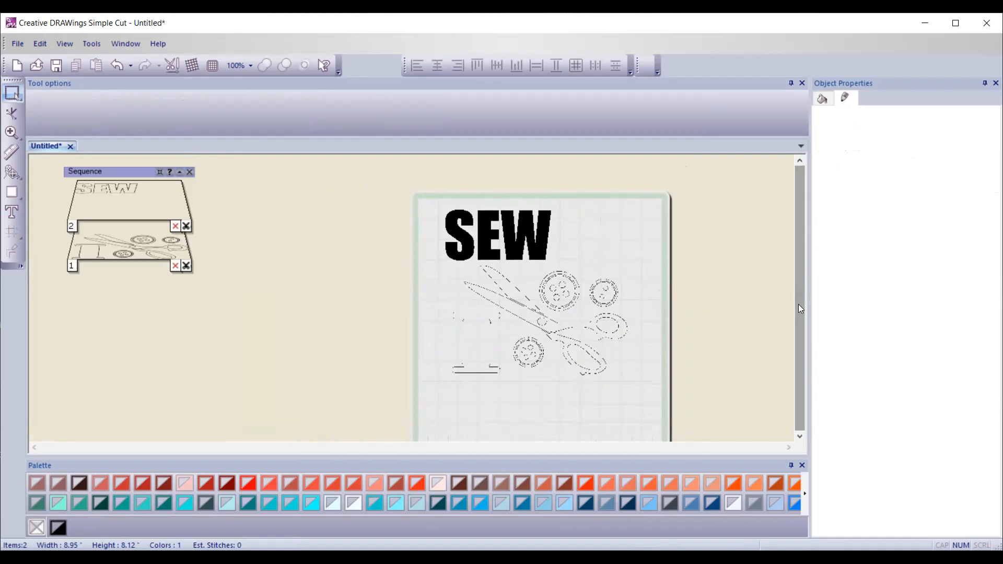
scroll(676, 370, down, 2)
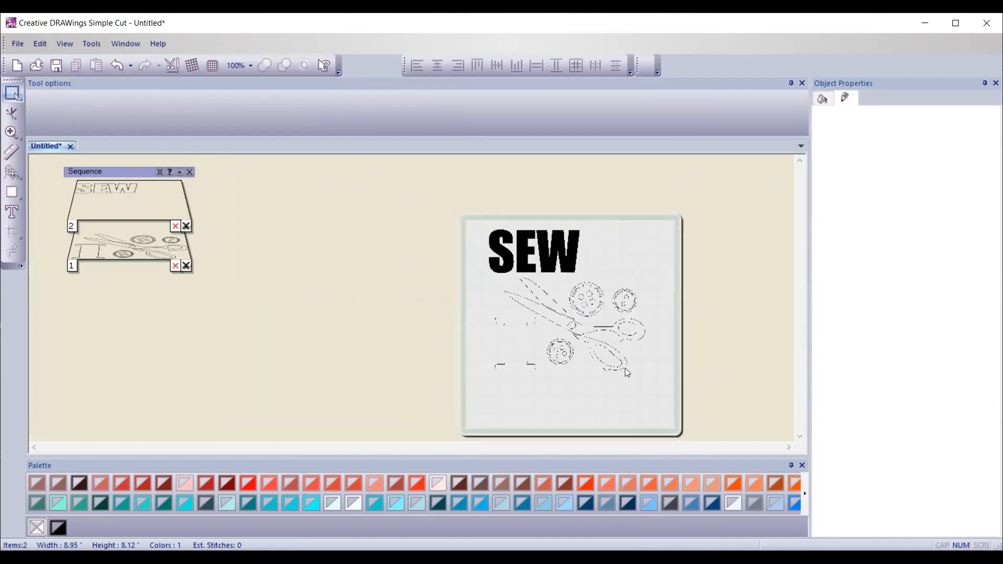
Duplicate the SEW text by copy and paste, place the copy just below the scissors artwork, and deselect it.
scroll(391, 323, up, 3)
scroll(393, 322, down, 5)
scroll(679, 337, down, 1)
scroll(713, 331, up, 2)
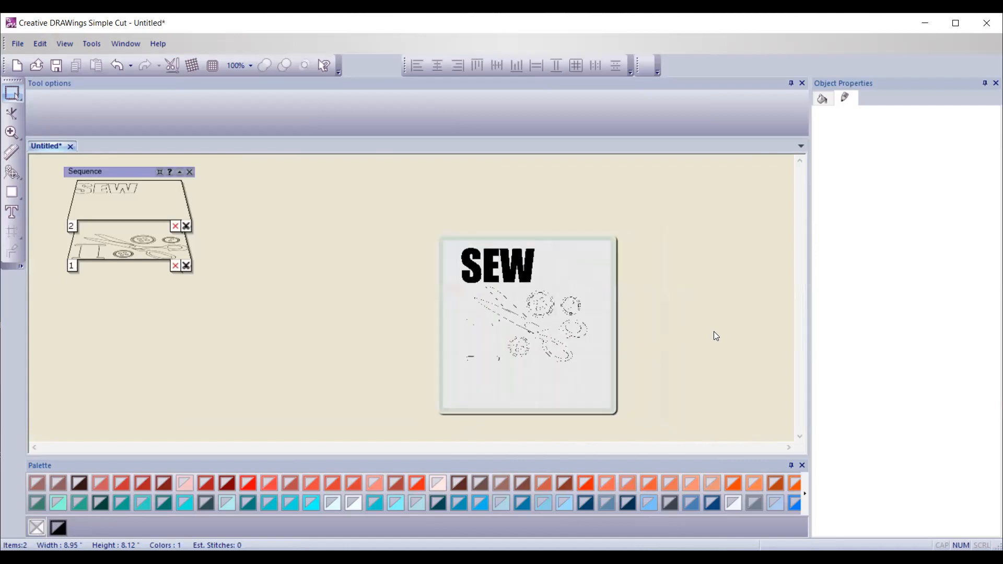
drag(795, 285, 794, 308)
scroll(476, 381, down, 1)
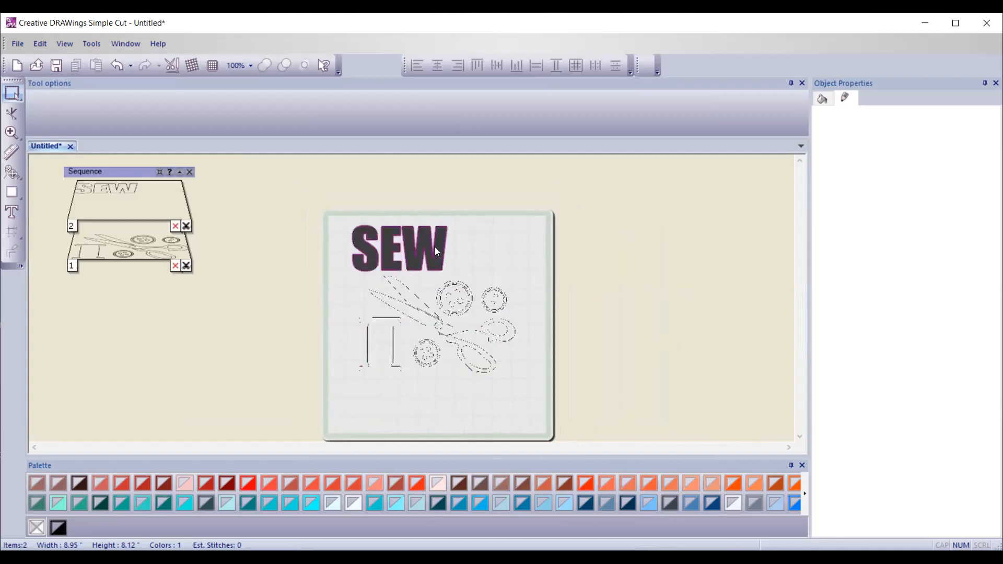
click(400, 239)
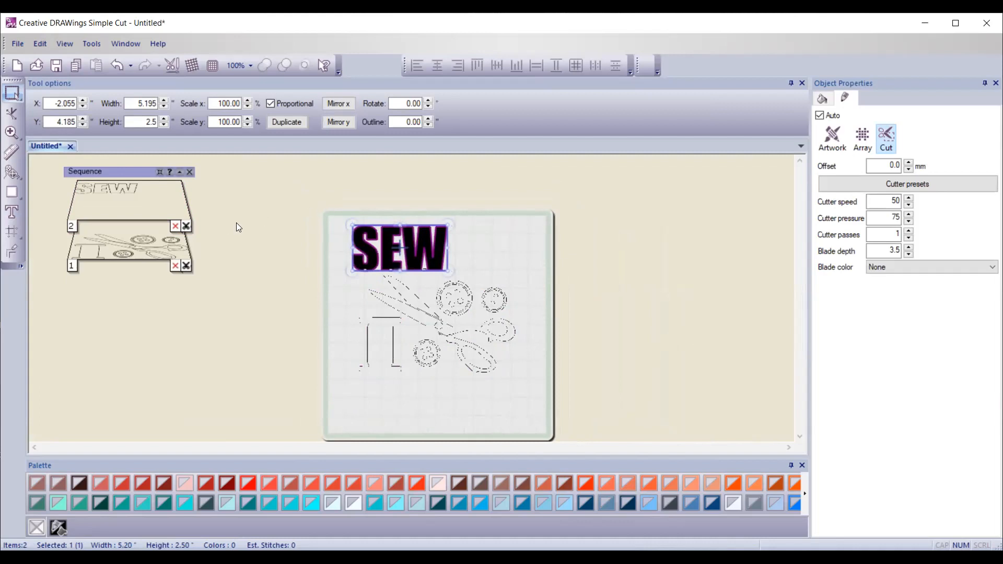
click(77, 65)
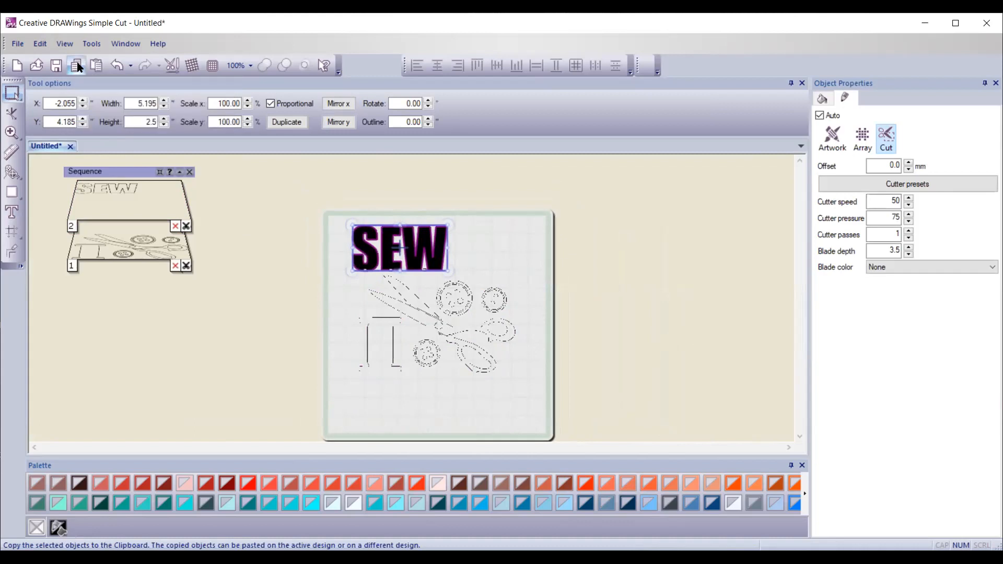
click(96, 63)
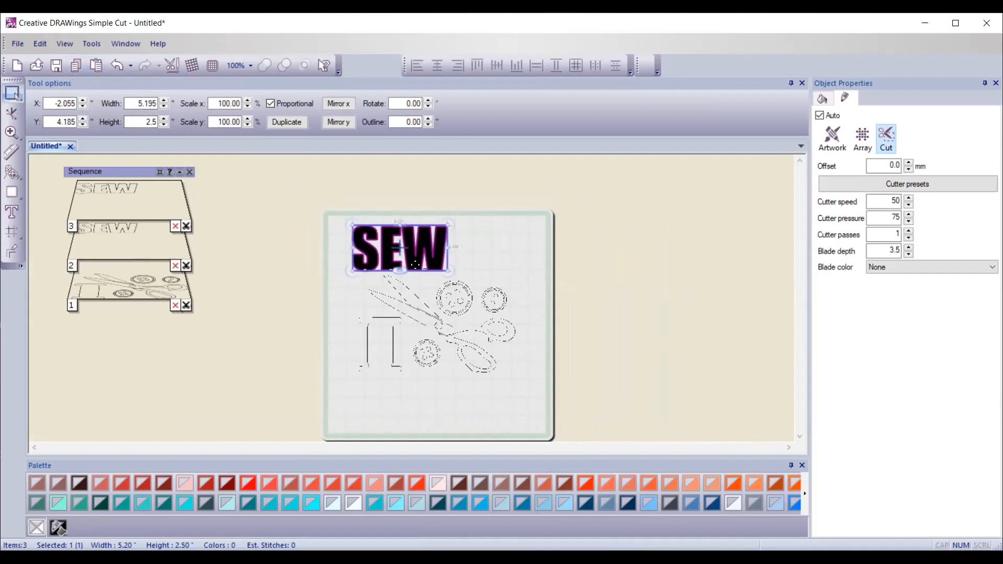
click(130, 182)
drag(426, 235, 424, 399)
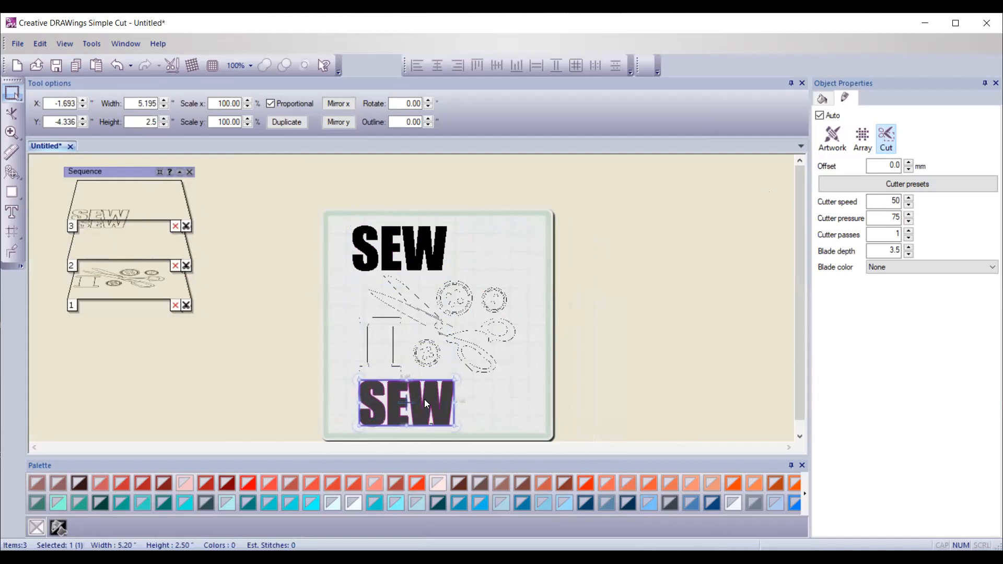
scroll(425, 400, up, 2)
scroll(424, 403, up, 2)
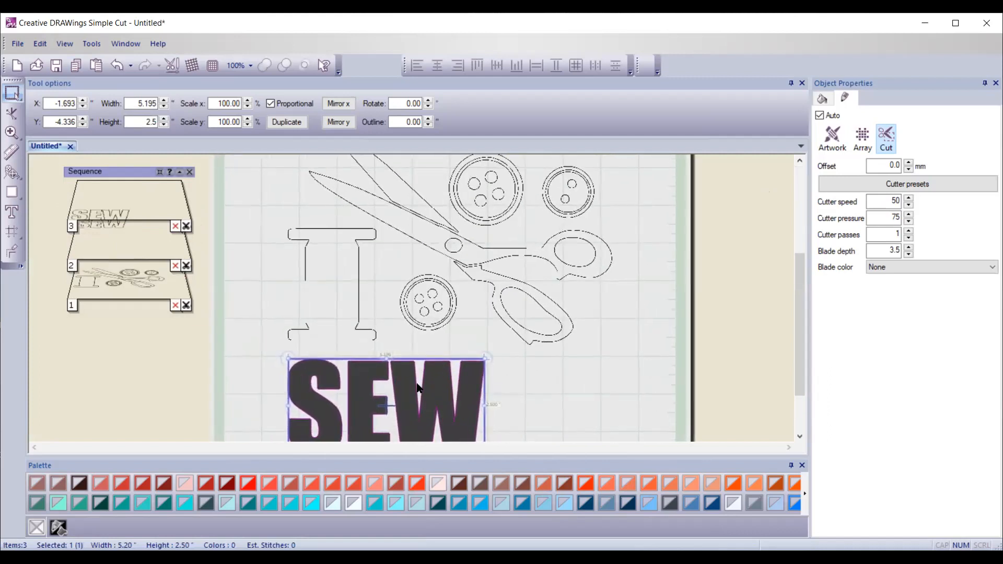
click(518, 378)
Nudge the lower SEW copy left to about X -1.94 inches, roughly in line with the upper SEW, and deselect it.
scroll(741, 349, down, 3)
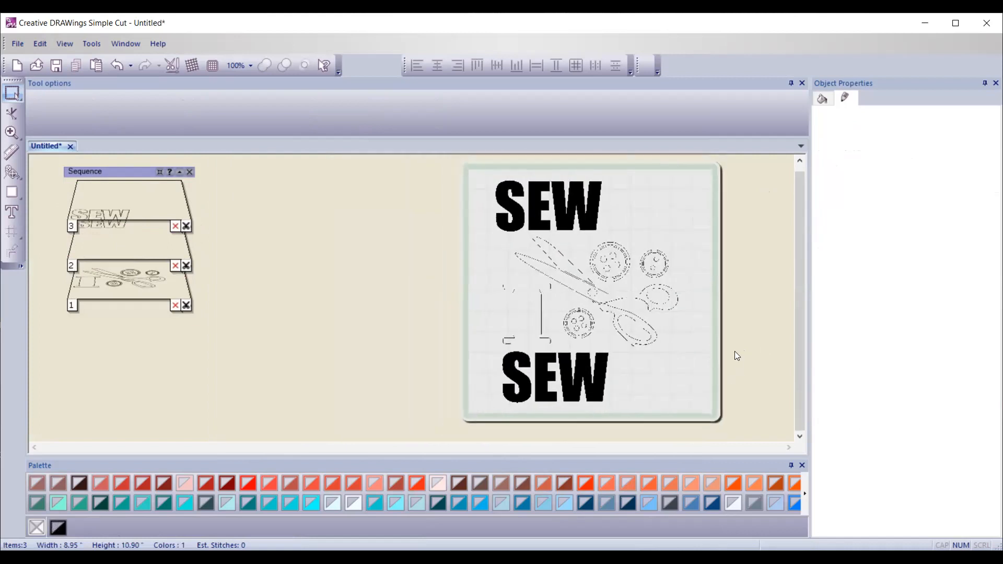
scroll(753, 313, up, 4)
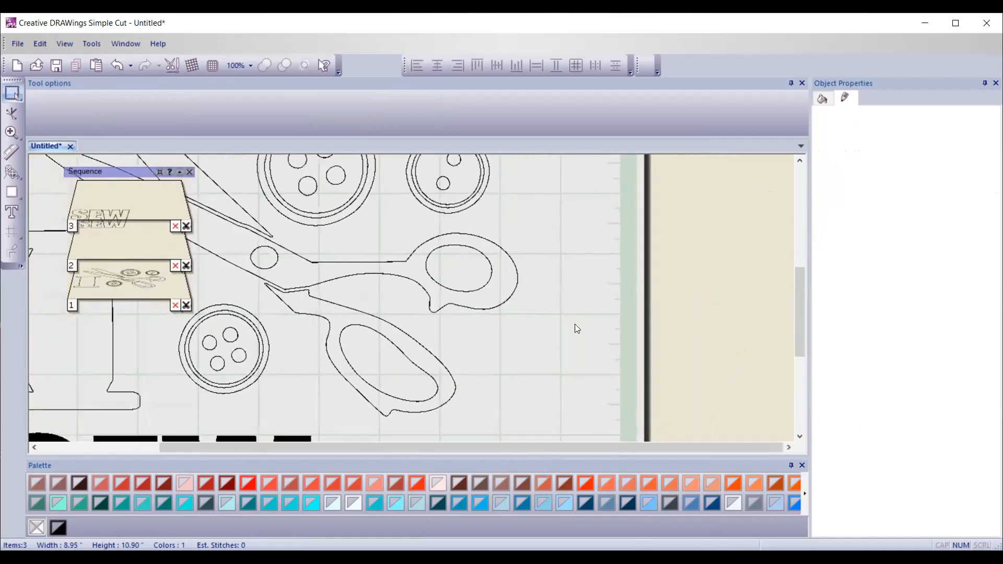
scroll(483, 326, down, 4)
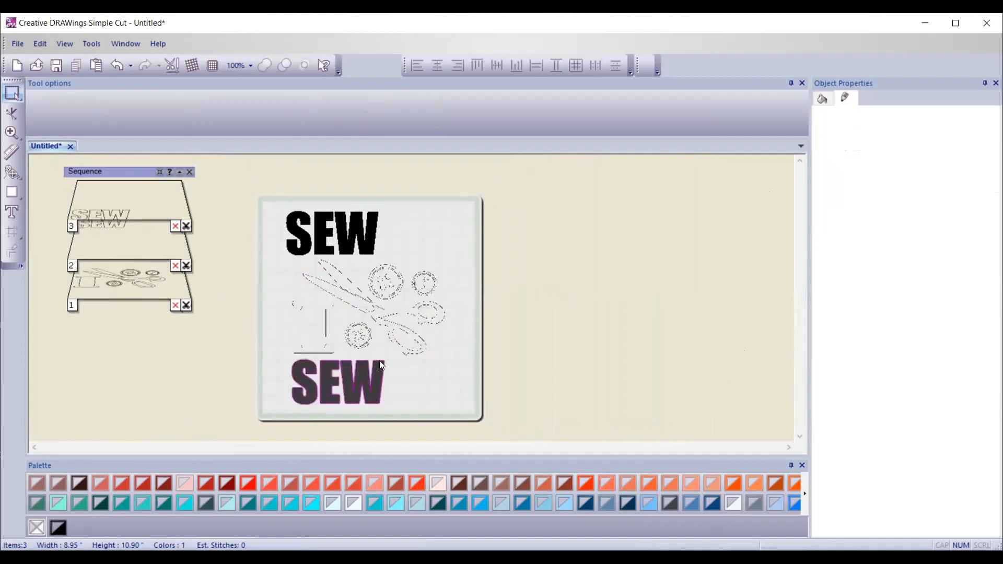
scroll(300, 296, up, 1)
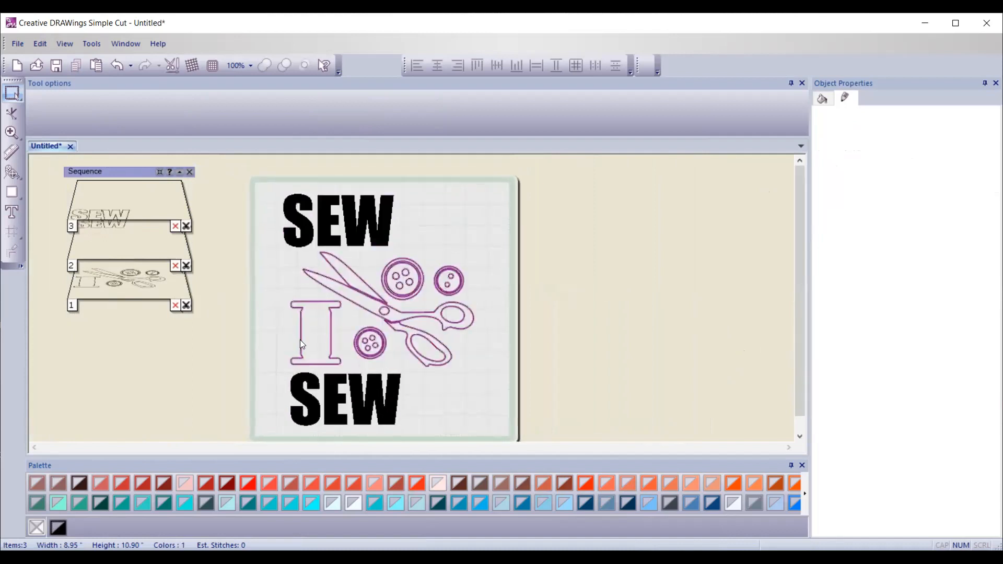
click(309, 388)
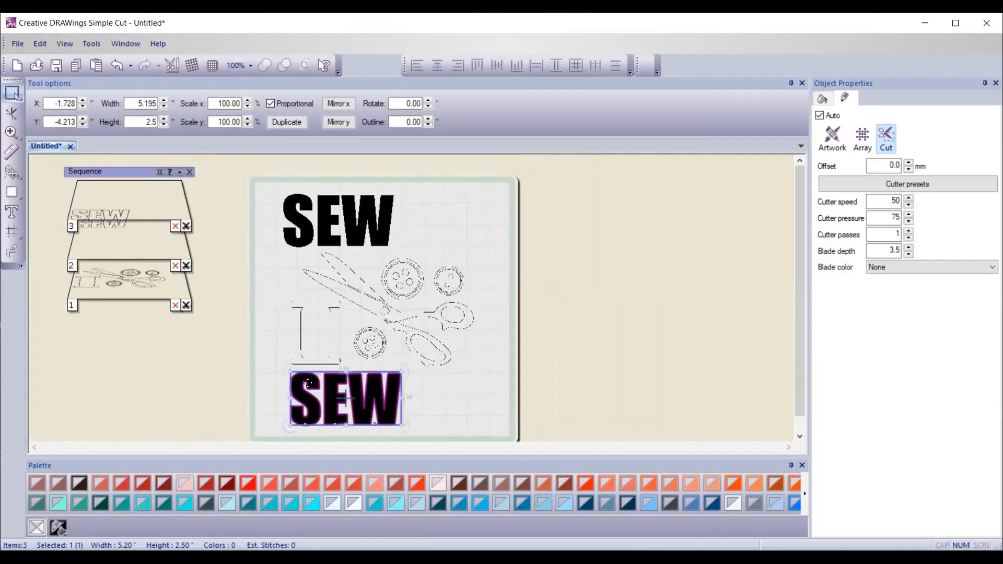
key(Left)
key(Left)
key(Left)
key(Left)
key(Left)
key(Left)
key(Left)
key(Left)
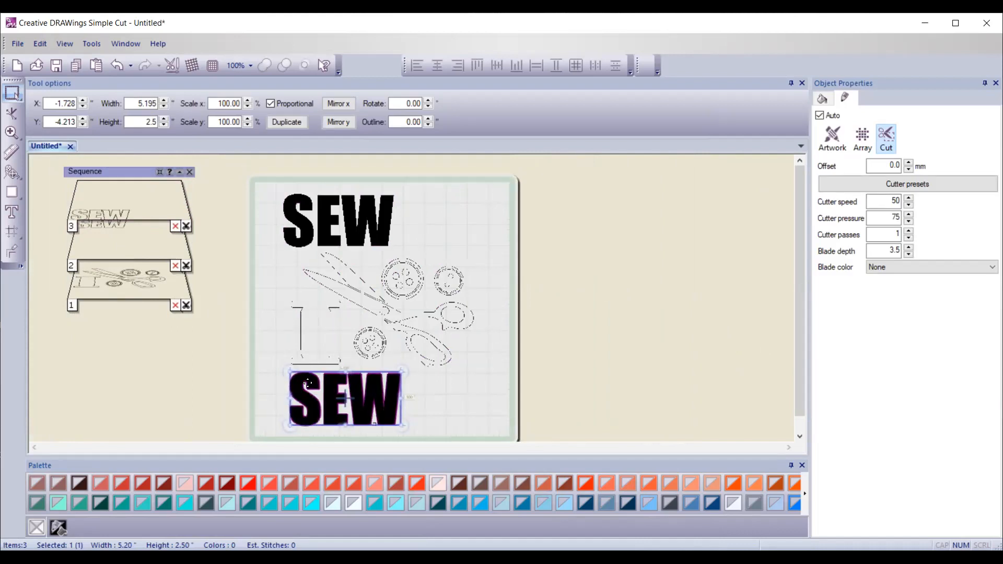
key(Left)
key(Left)
key(Left)
key(Left)
key(Left)
key(Left)
key(Left)
key(Left)
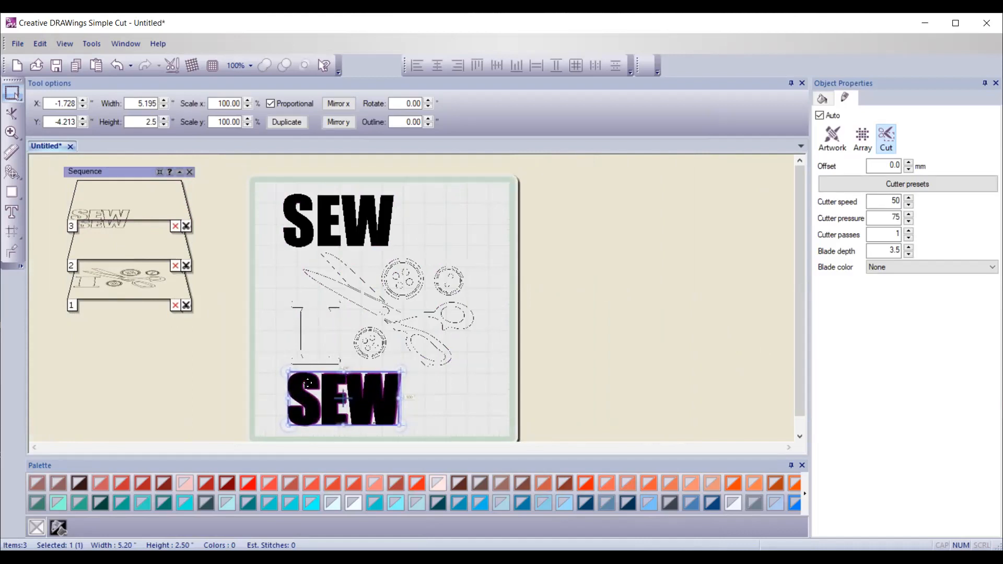
key(Left)
key(Left)
key(Left)
key(Left)
key(Left)
key(Left)
key(Left)
key(Left)
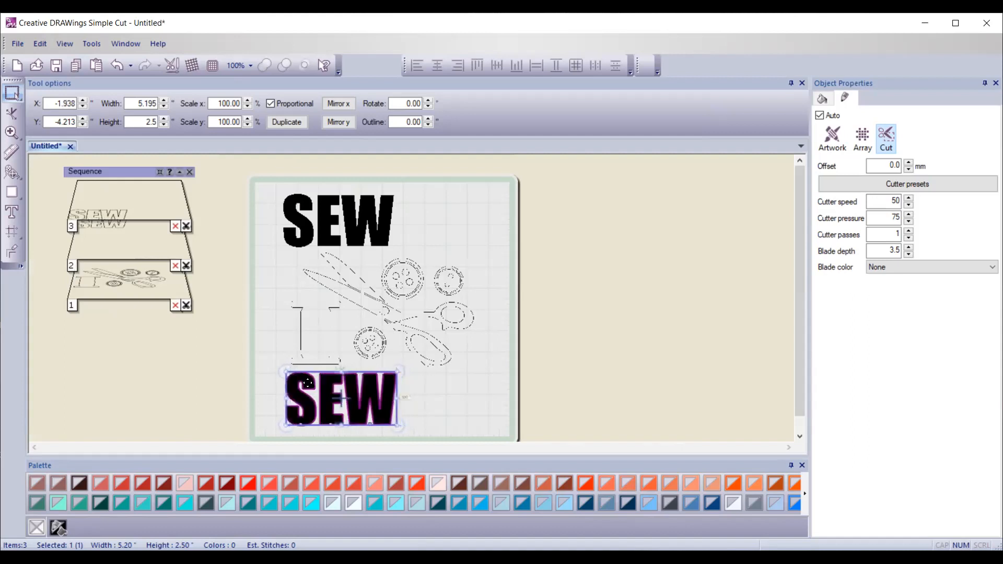
click(439, 405)
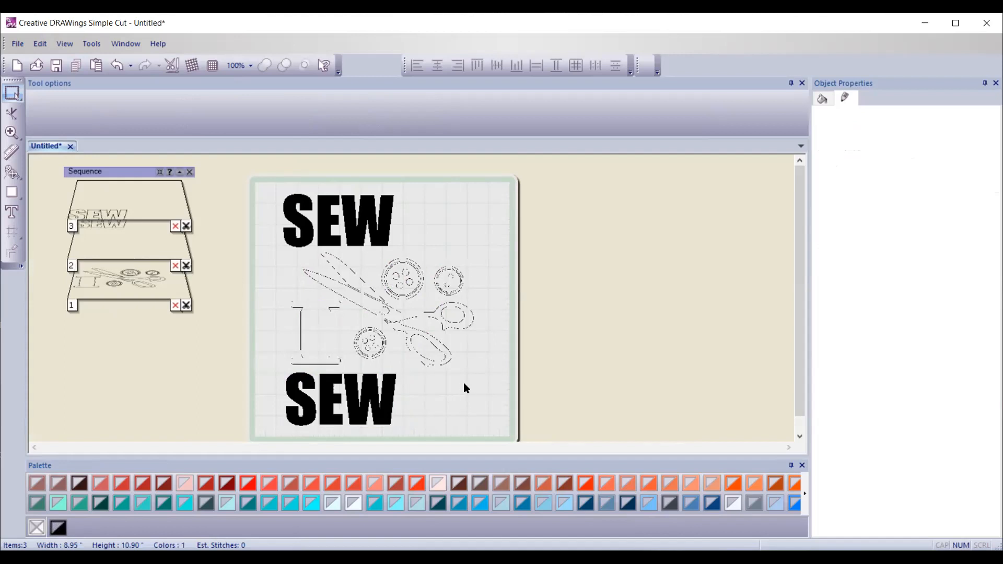
Try to start a new text in Comic Sans MS beside the upper SEW.
click(13, 212)
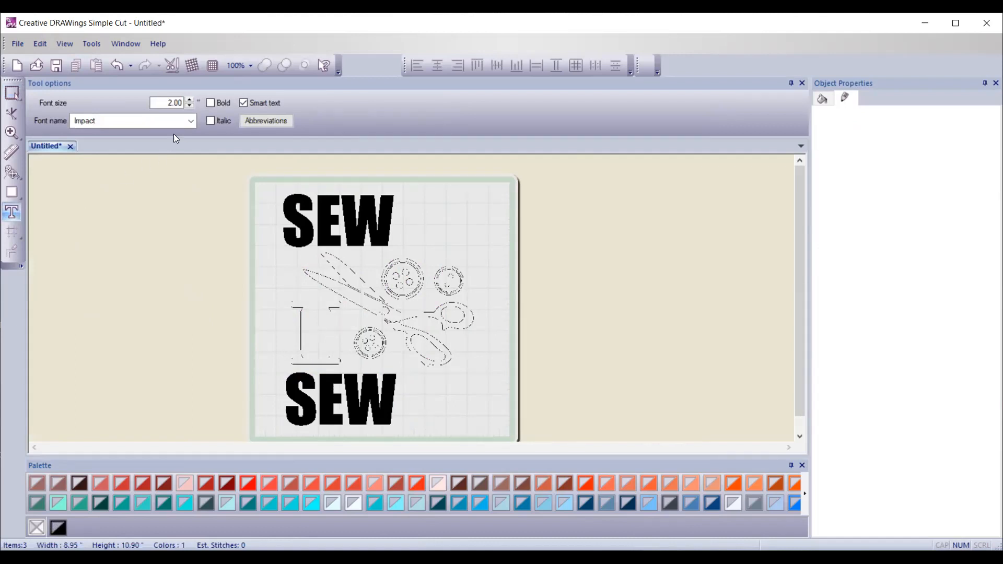
click(192, 121)
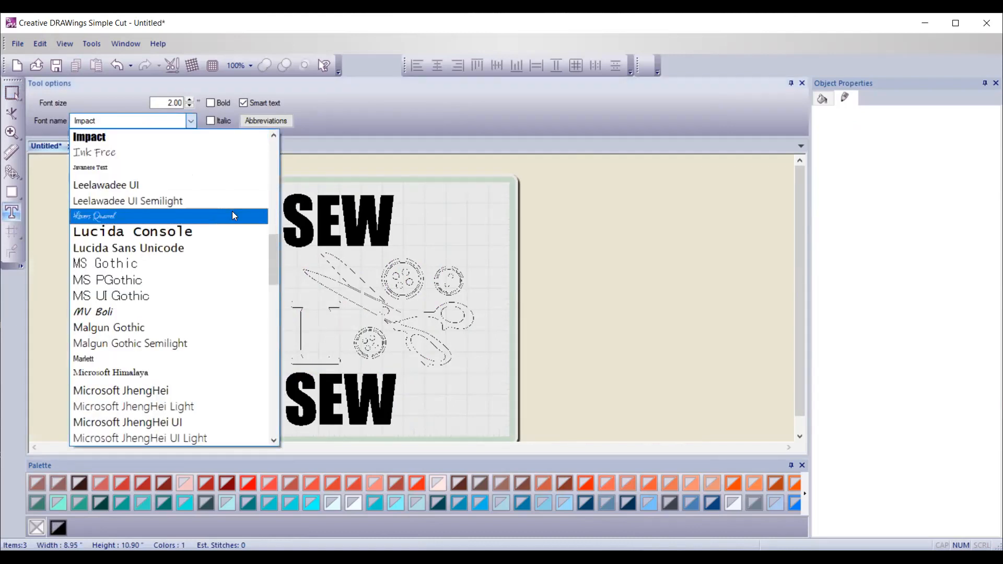
drag(273, 251, 267, 201)
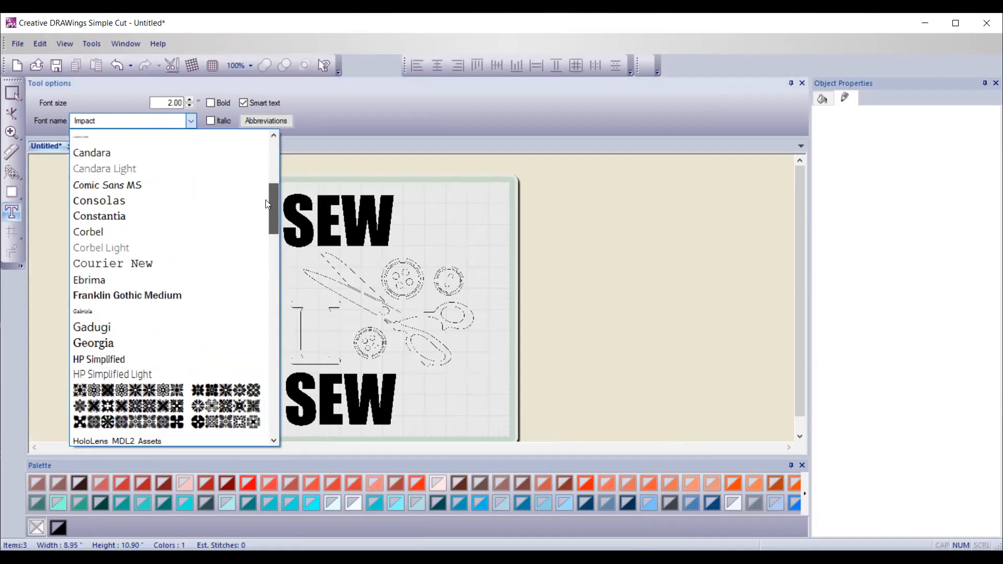
click(158, 184)
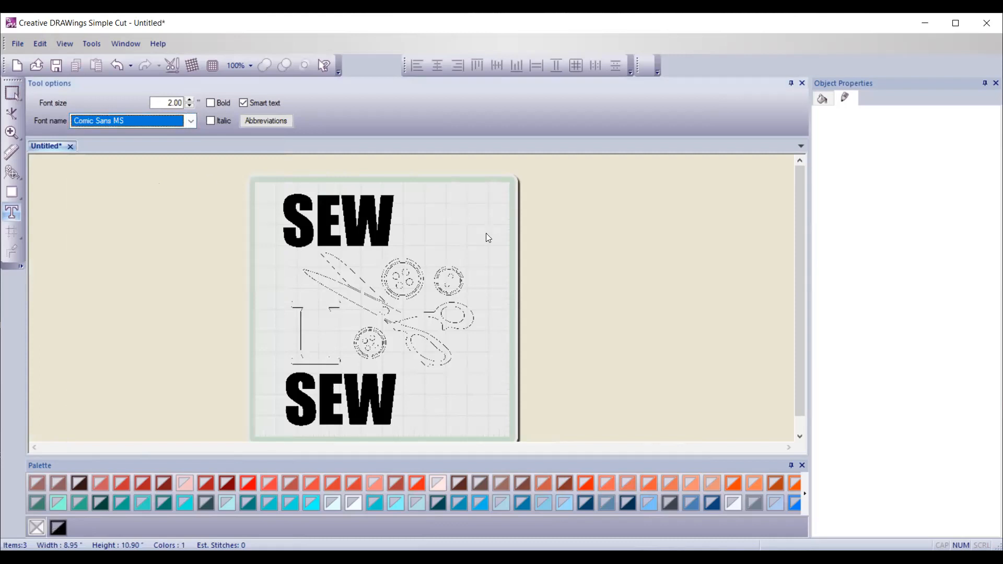
click(491, 206)
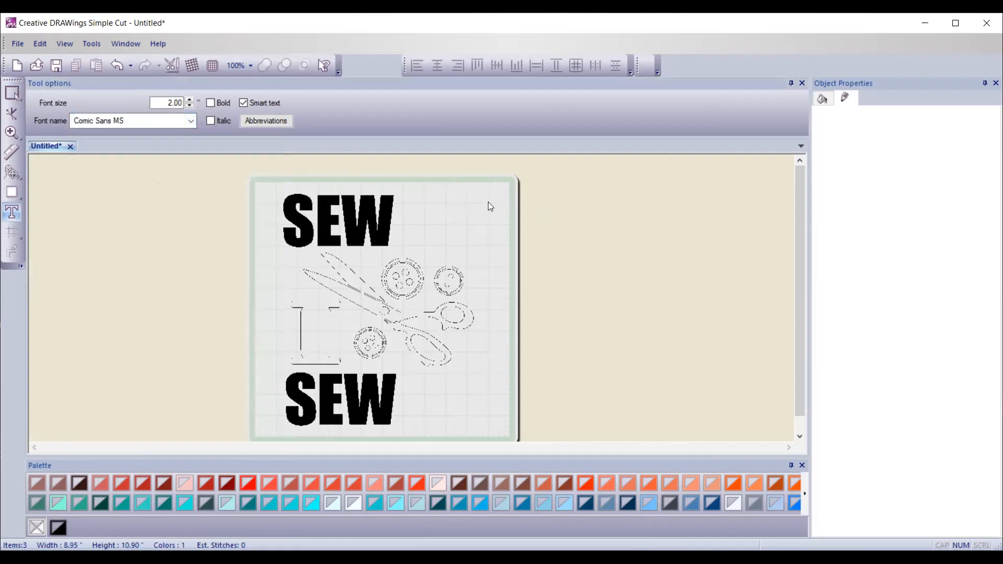
click(393, 225)
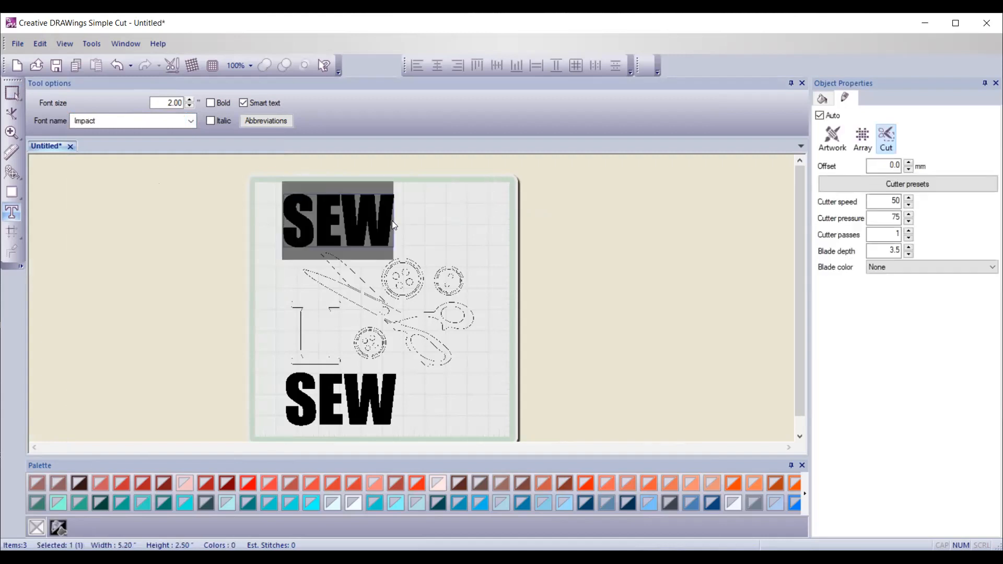
click(424, 202)
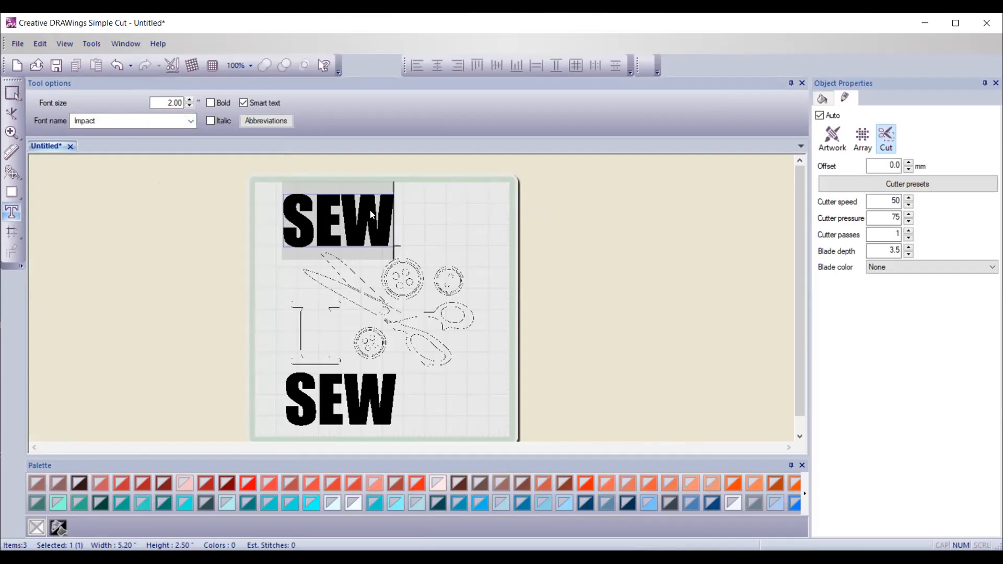
click(484, 197)
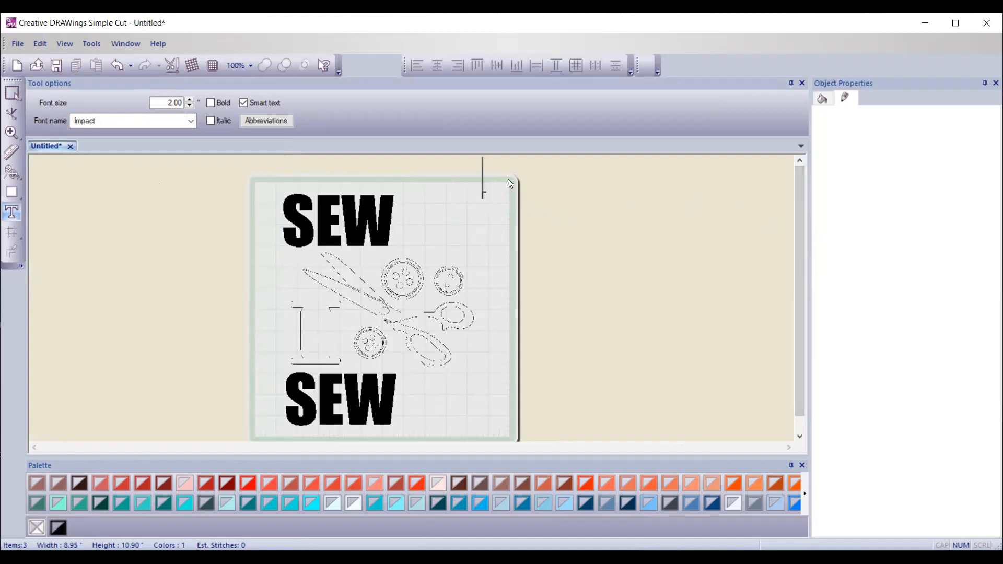
Add the text "much" at the mat's upper right corner and set its font to Comic Sans MS.
click(629, 273)
click(510, 233)
click(598, 206)
click(572, 276)
click(506, 215)
text(much)
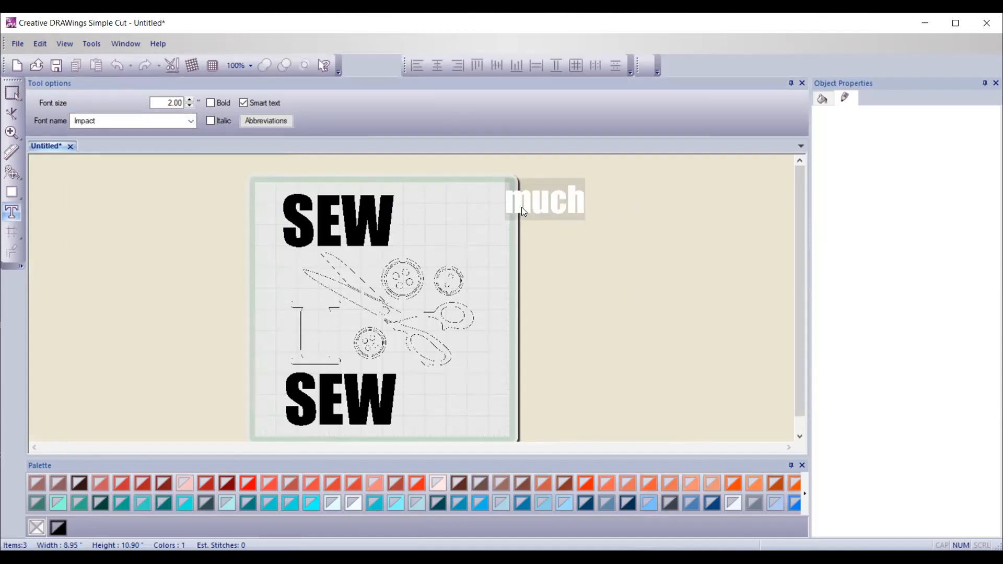
click(189, 122)
scroll(220, 196, up, 12)
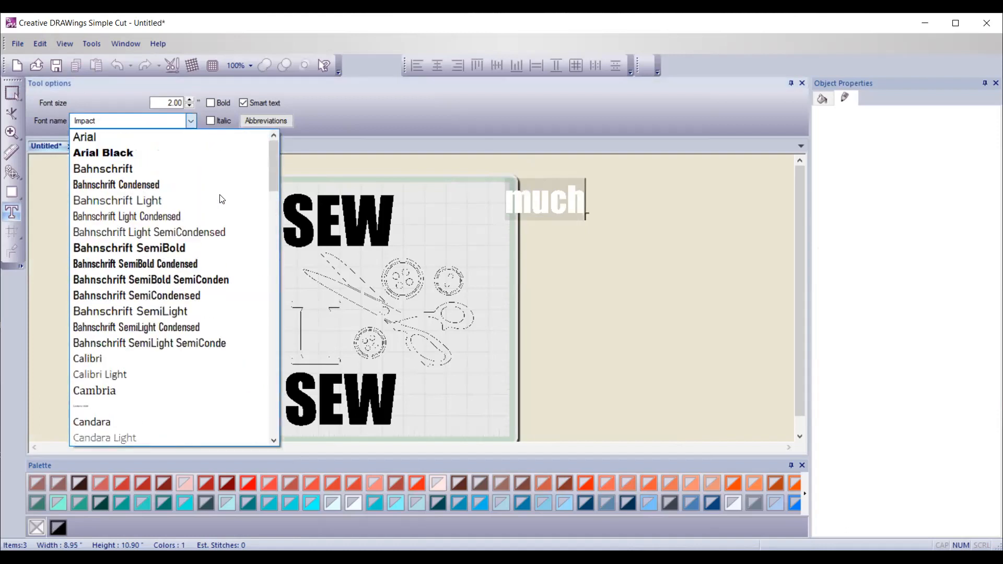
drag(273, 183, 275, 209)
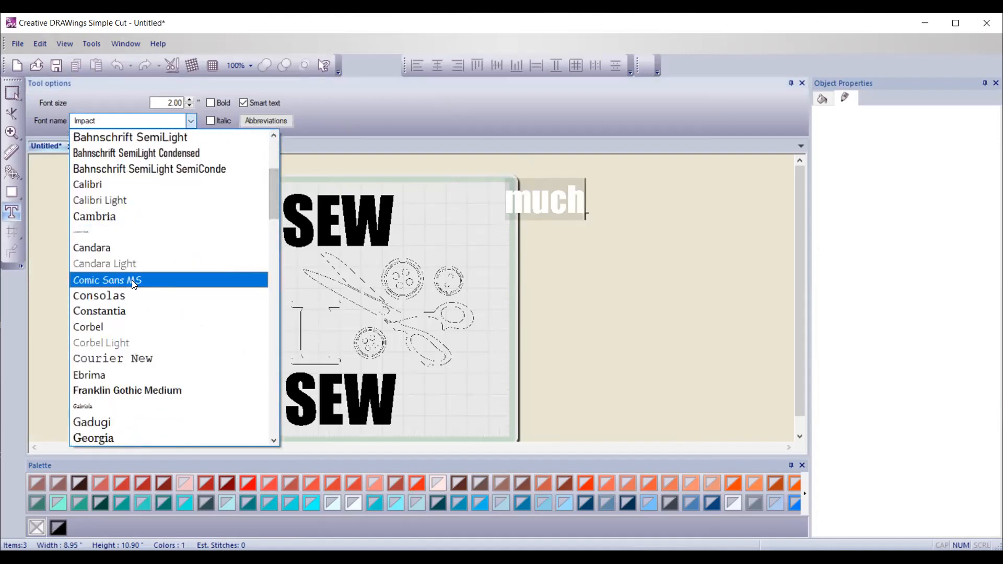
click(134, 280)
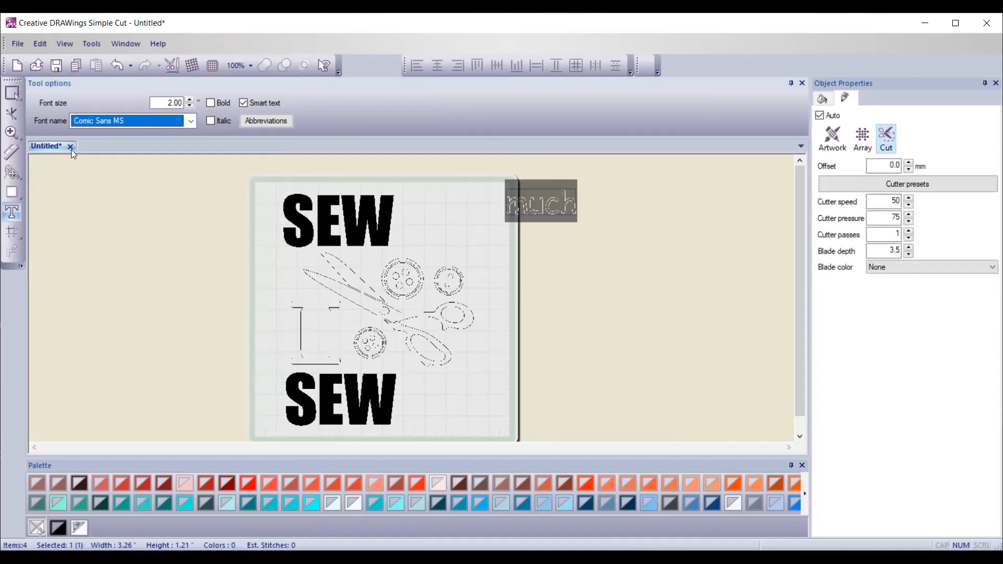
Fill the "much" text with black and set its height to 1.5 inches with proportions kept.
click(12, 92)
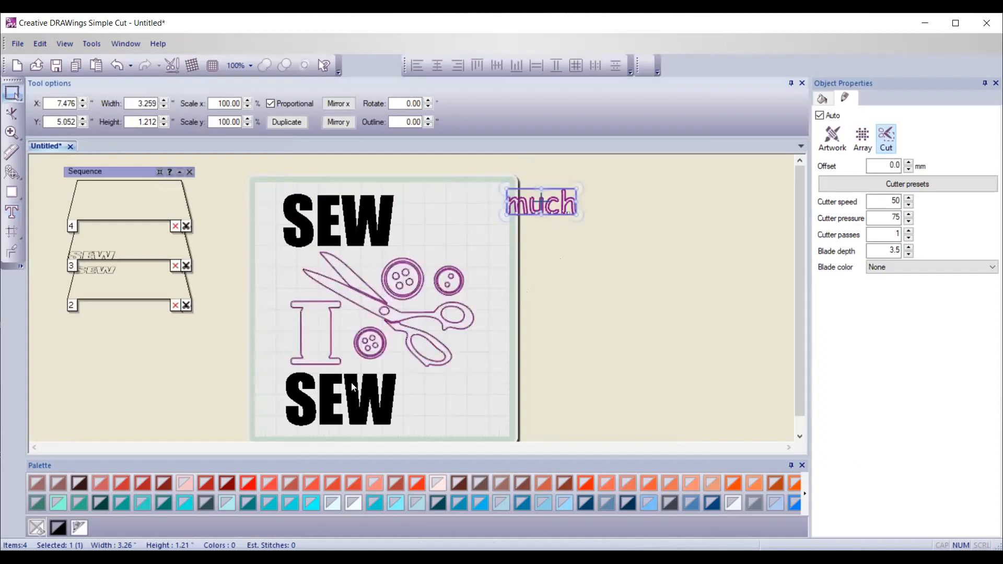
click(57, 529)
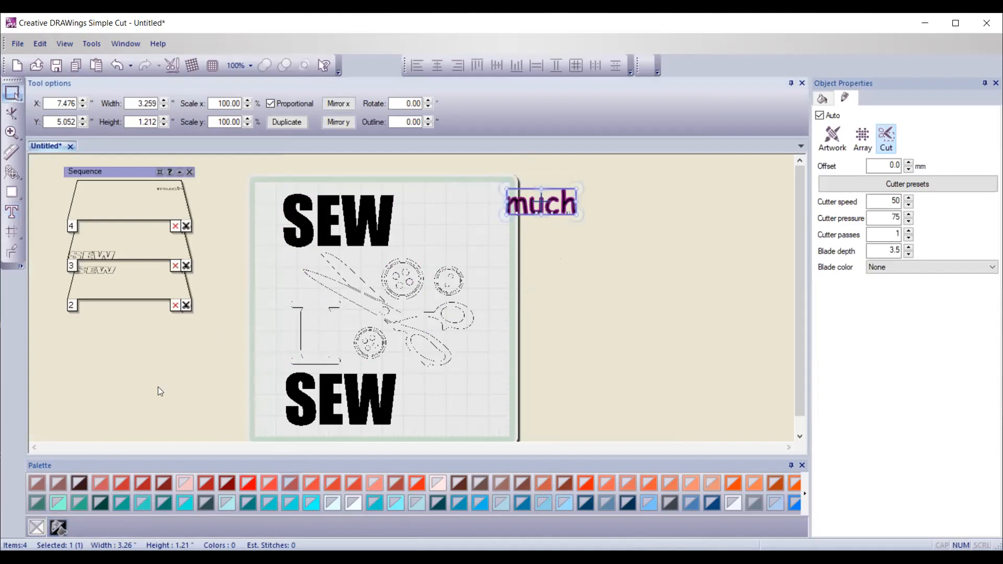
double_click(145, 122)
text(1.5)
key(Return)
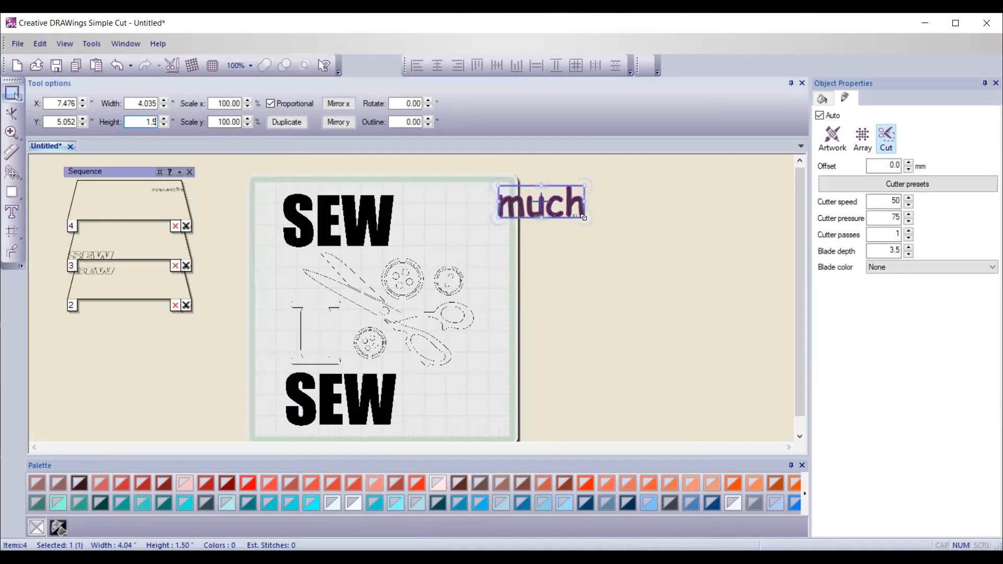
Move the "much" text onto the mat directly to the right of the upper SEW, at about X 2.89, Y 4.97 inches.
scroll(559, 199, up, 5)
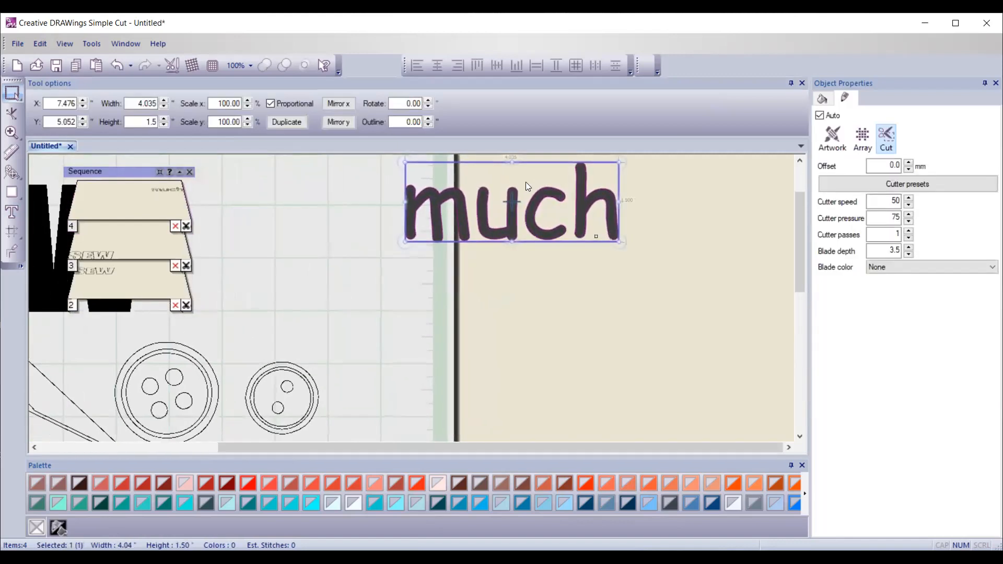
drag(532, 217, 328, 242)
scroll(334, 238, down, 2)
scroll(237, 244, down, 3)
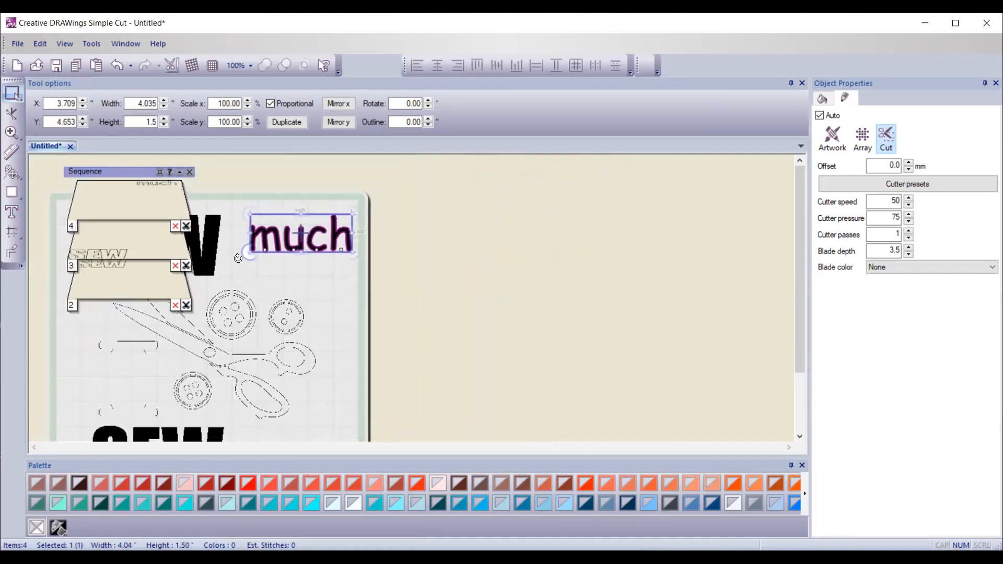
drag(252, 235, 237, 228)
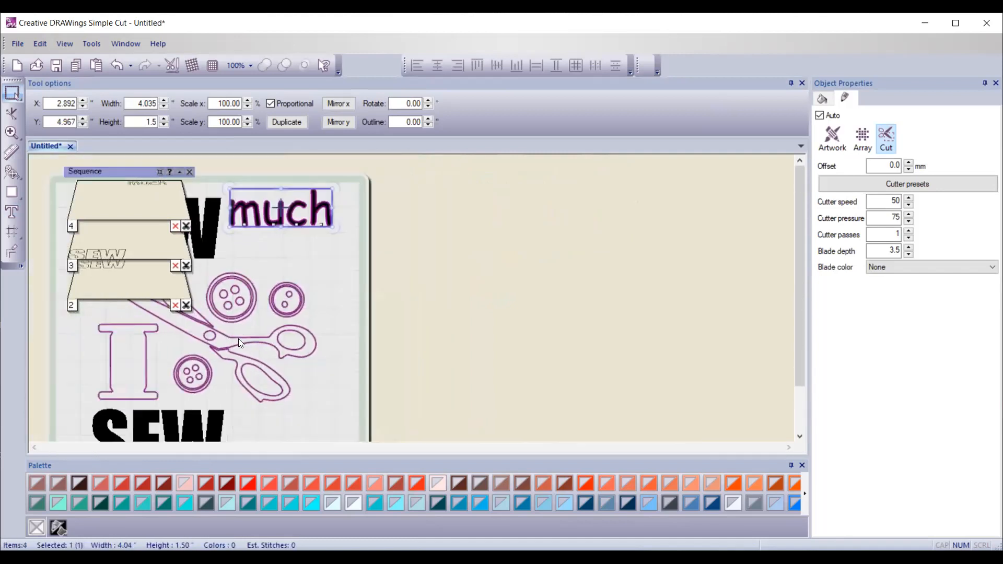
scroll(238, 339, down, 3)
scroll(90, 330, up, 4)
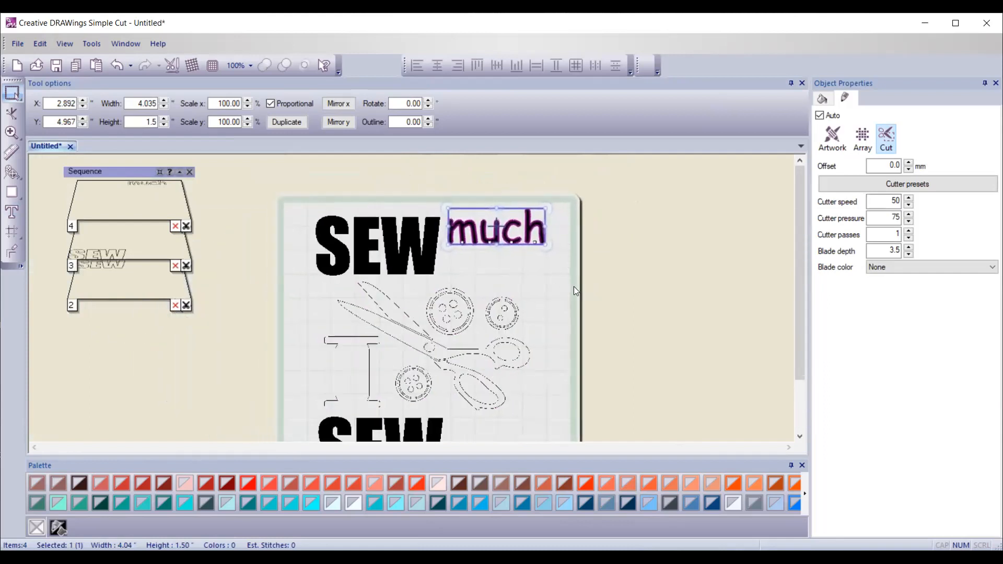
Nudge the "much" text vertically in small increments to line it up beside the upper SEW.
scroll(574, 286, down, 3)
scroll(566, 269, up, 2)
click(564, 271)
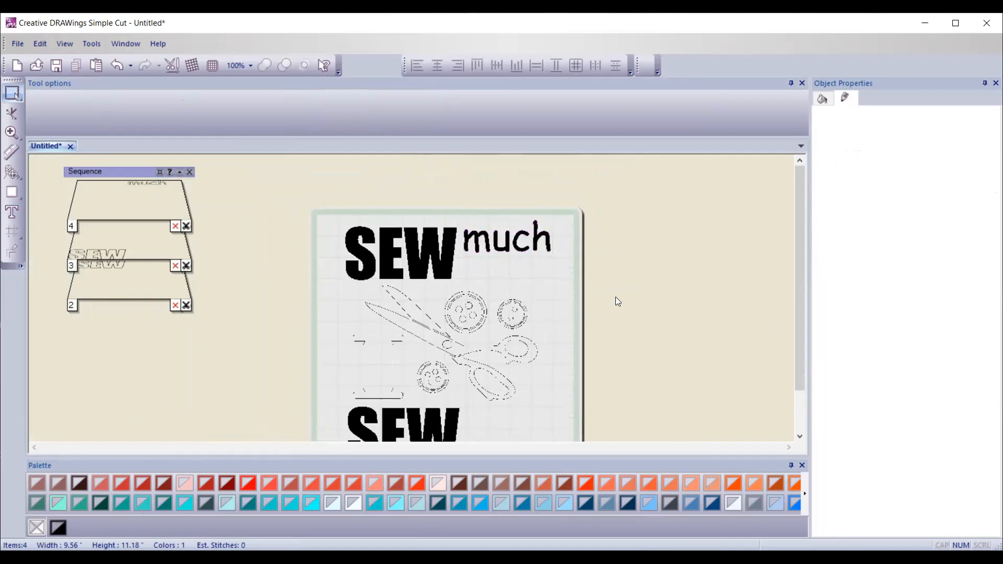
click(538, 246)
key(Up)
key(Up)
key(Up)
key(Up)
key(Up)
click(650, 265)
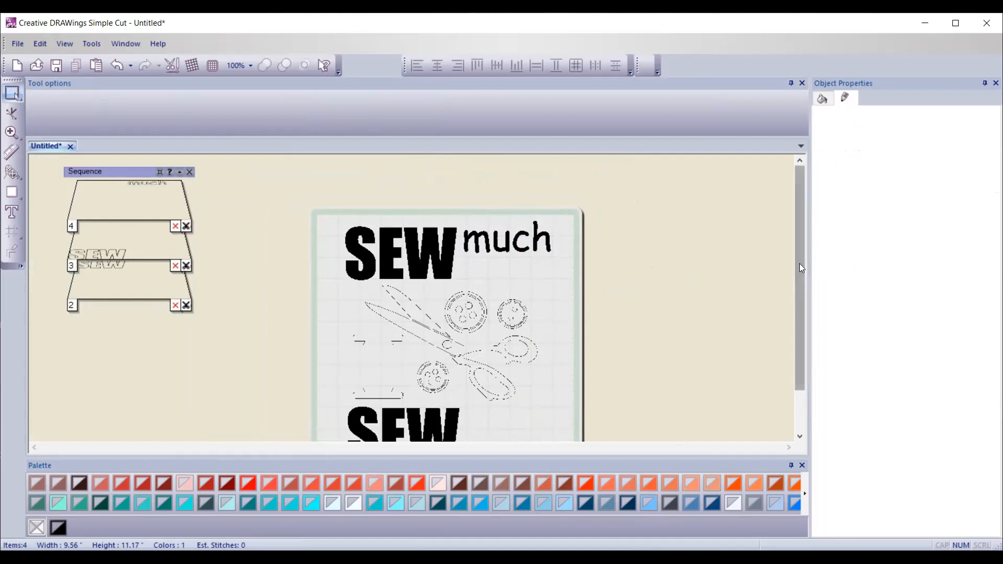
Add the text "fabric" in Comic Sans MS, size 2.00, at the mat's right edge below "much" and fill it with black.
scroll(799, 264, down, 1)
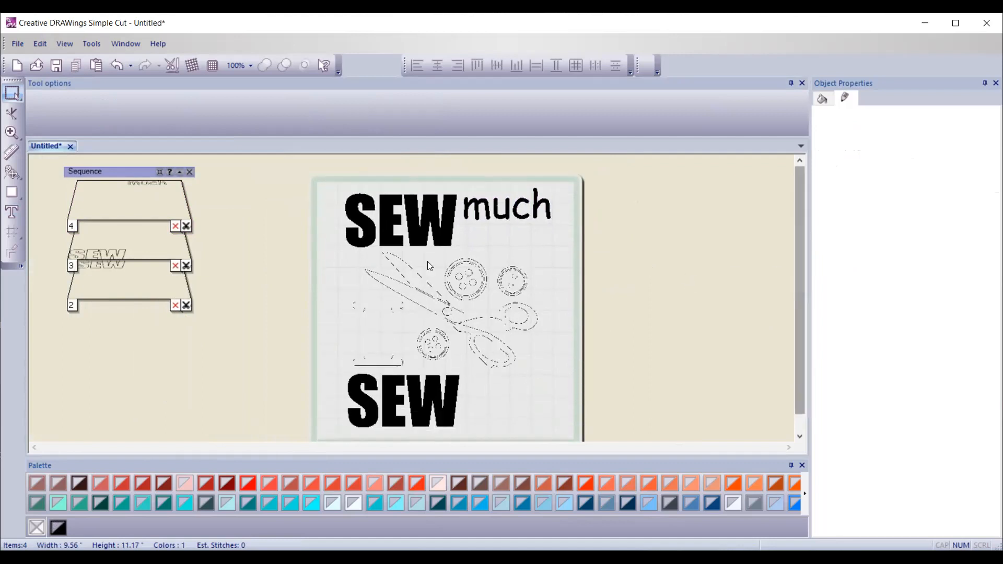
click(12, 215)
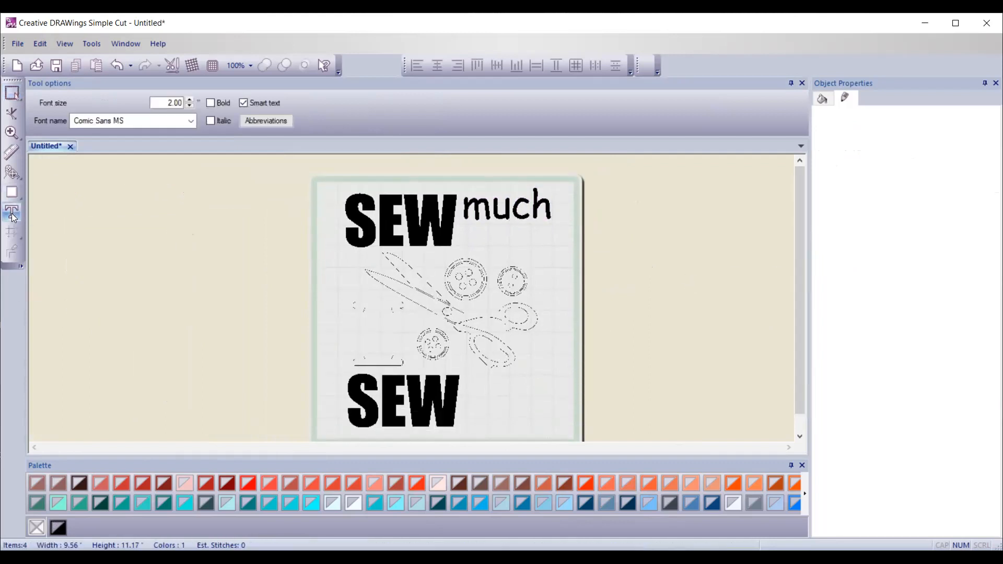
click(570, 264)
text(fabric)
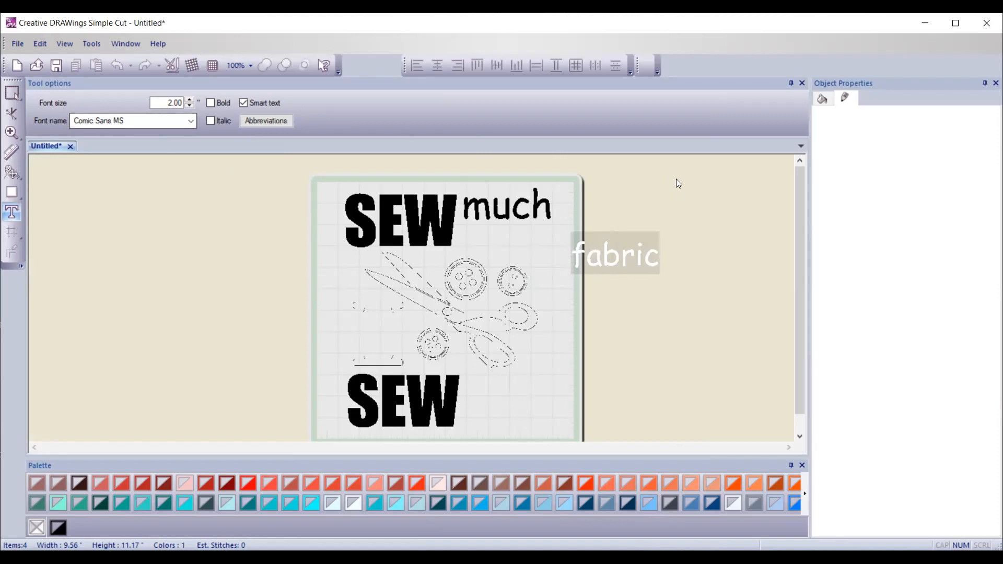
click(17, 94)
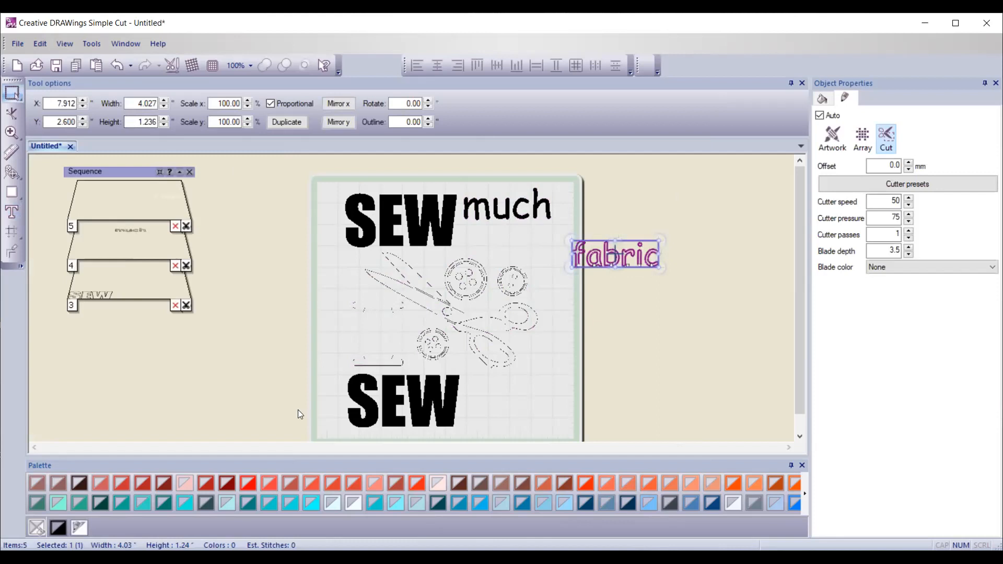
click(58, 529)
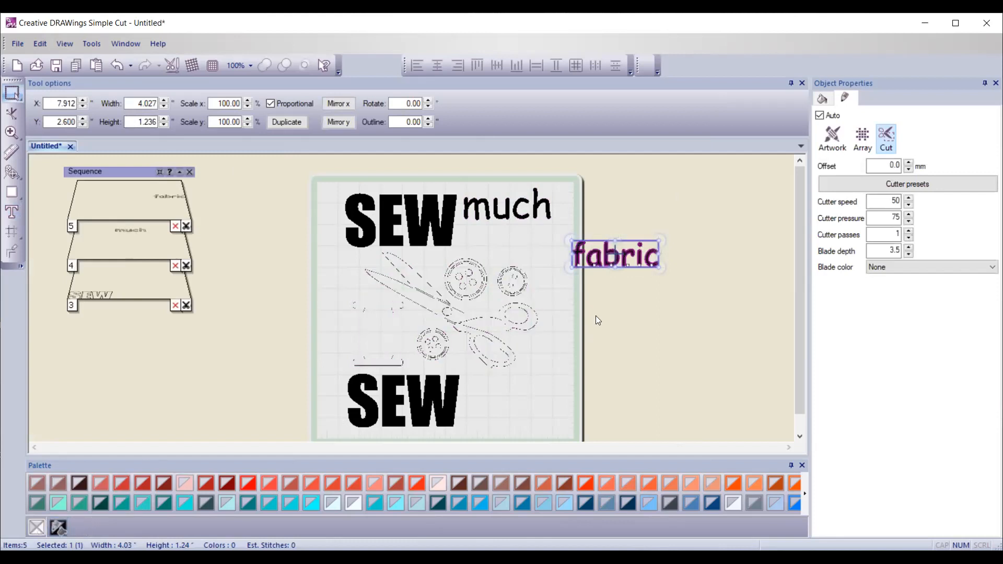
Move the "fabric" text directly below "much" at about X 2.68, Y 3.20 inches and set its height to 1.5 inches with proportions kept.
scroll(616, 288, up, 3)
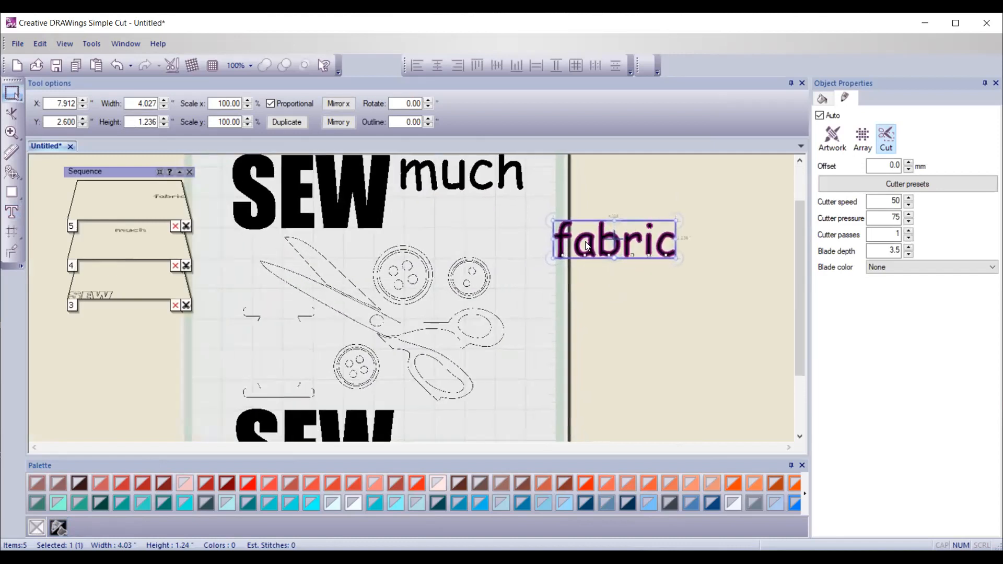
drag(589, 243, 430, 225)
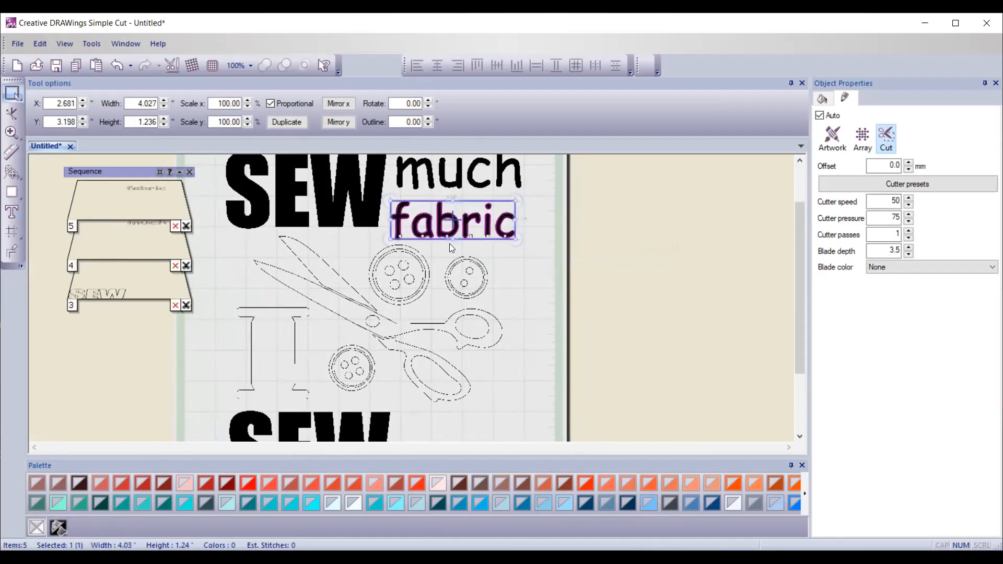
double_click(141, 122)
text(1.5)
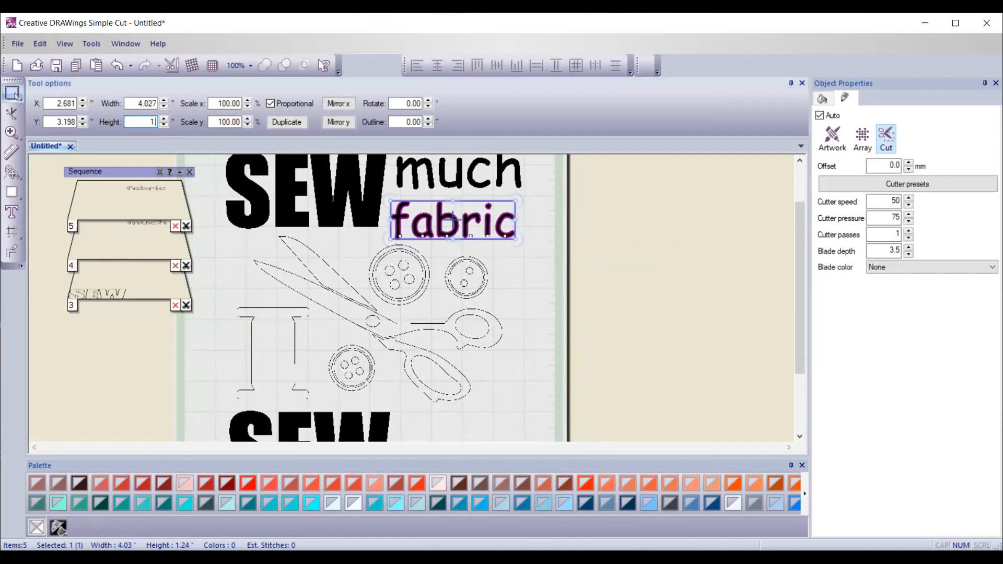
key(Return)
Shift the "fabric" text slightly up and right to about X 2.98, Y 3.30 inches, clear of the upper SEW.
drag(478, 217, 488, 212)
click(547, 287)
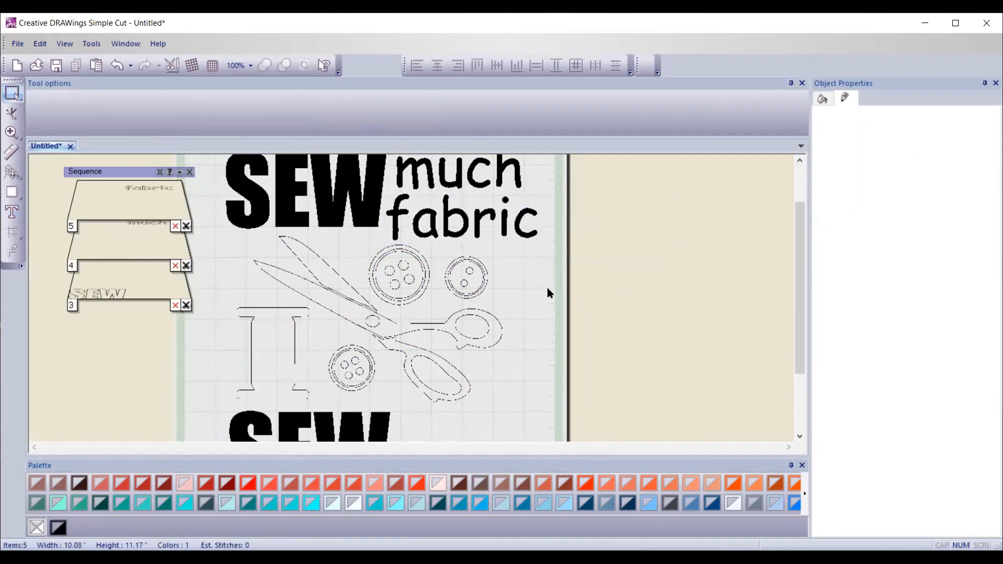
drag(794, 258, 798, 234)
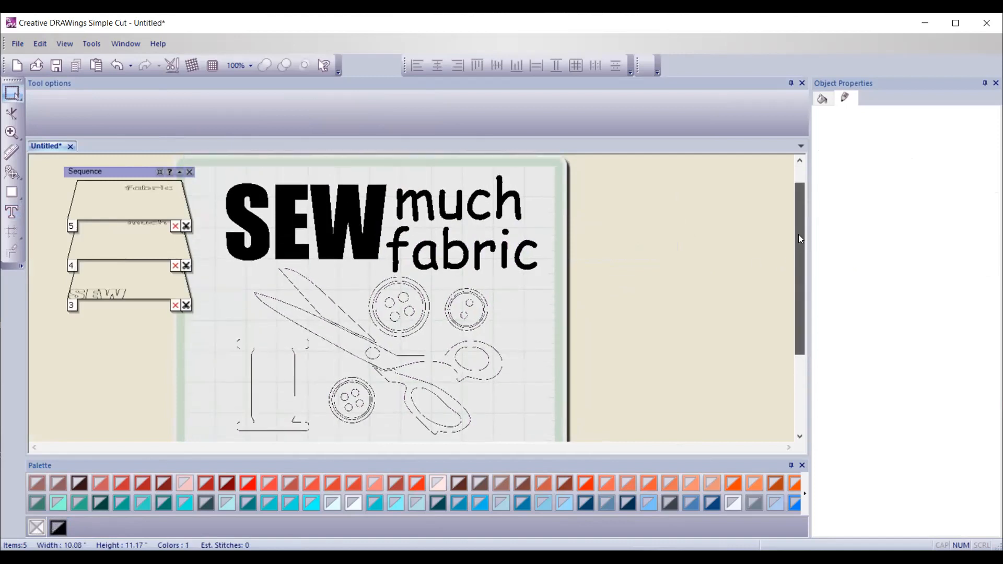
click(503, 269)
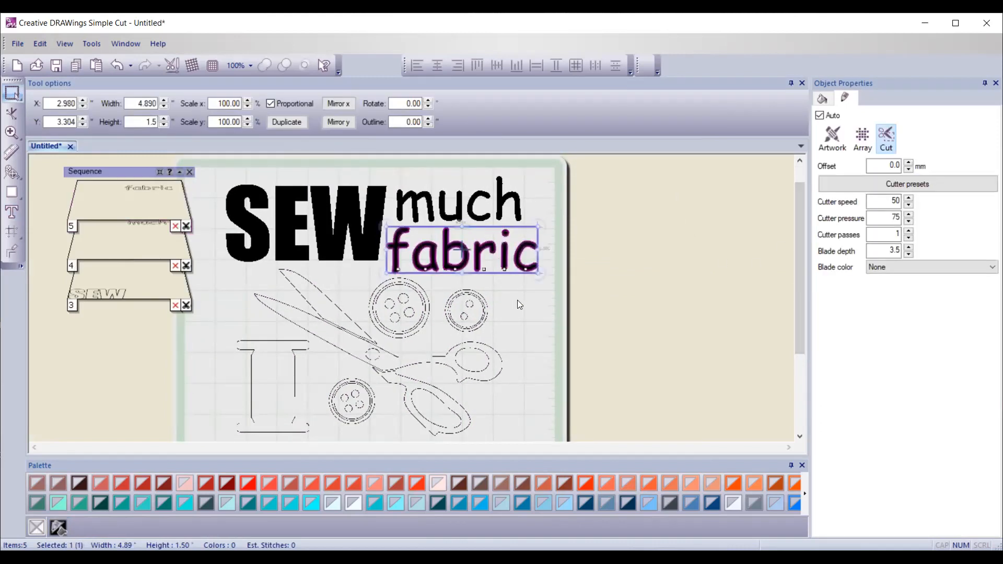
click(528, 309)
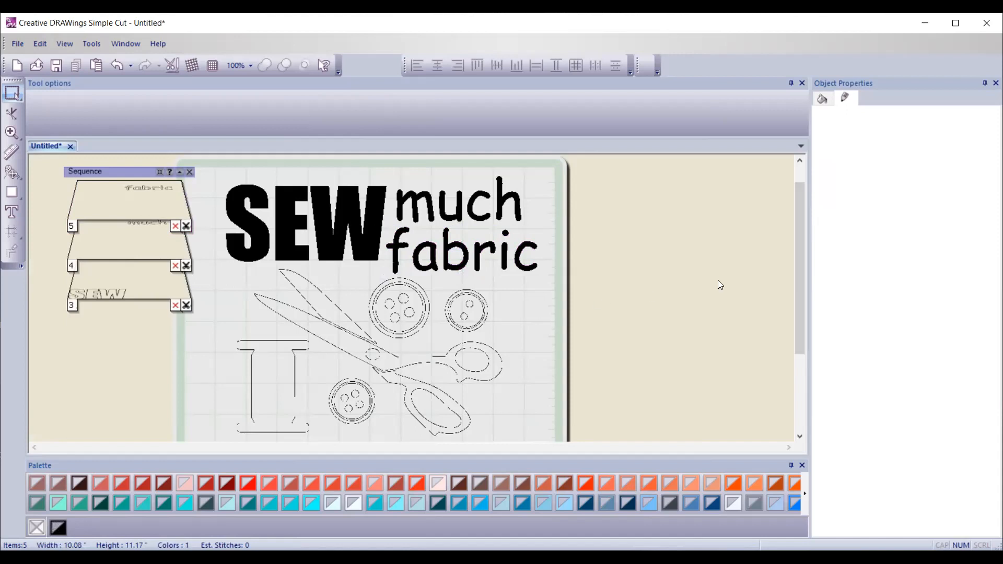
Add the text "little" in Comic Sans MS, size 2.00, to the right of the lower SEW and fill it with black.
drag(799, 261, 792, 269)
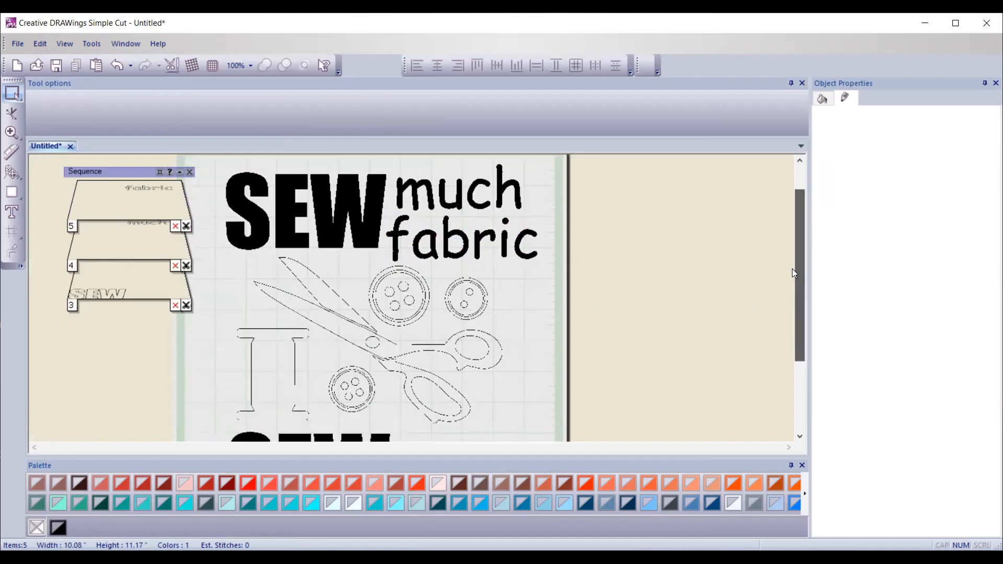
scroll(500, 294, down, 3)
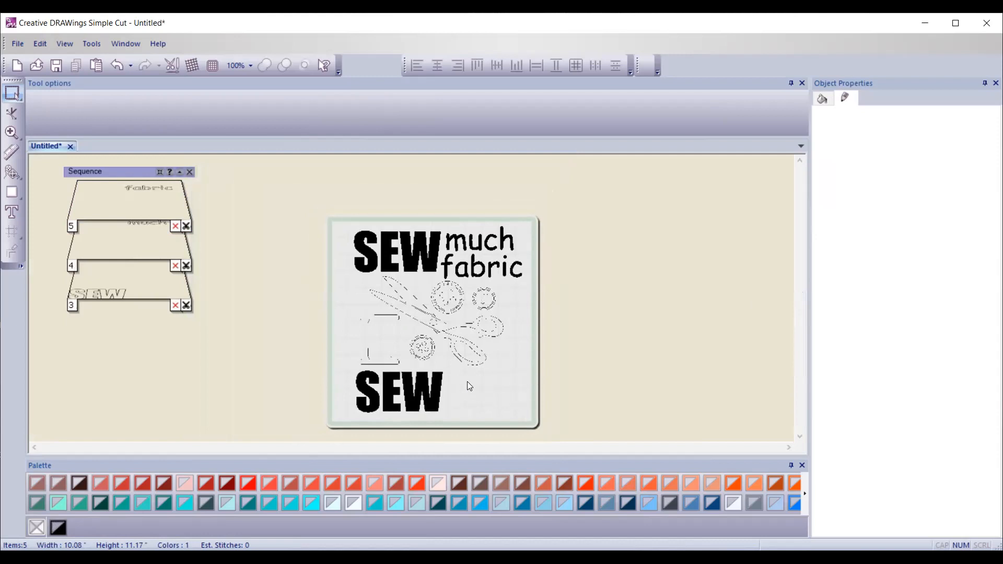
scroll(467, 381, up, 4)
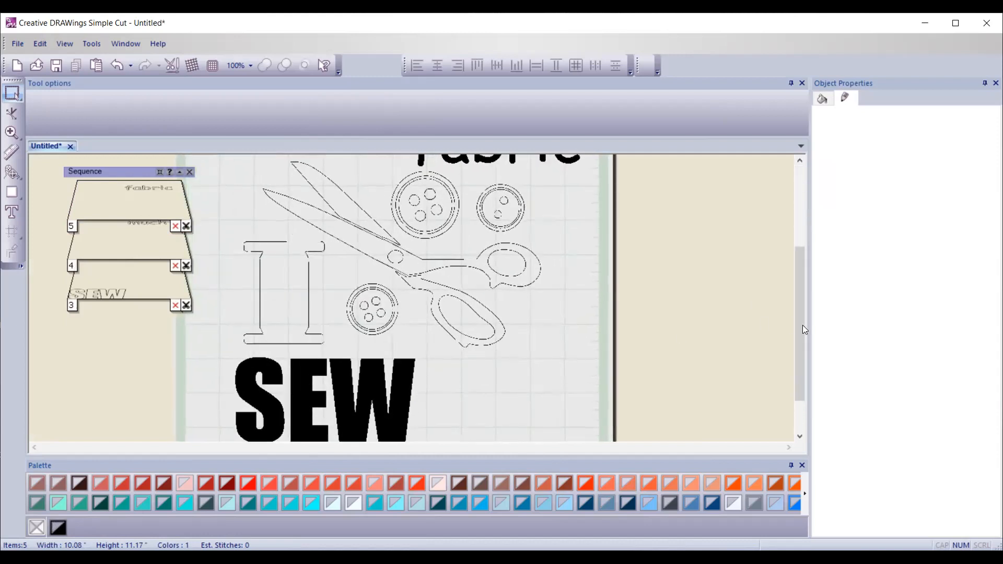
drag(800, 325, 755, 354)
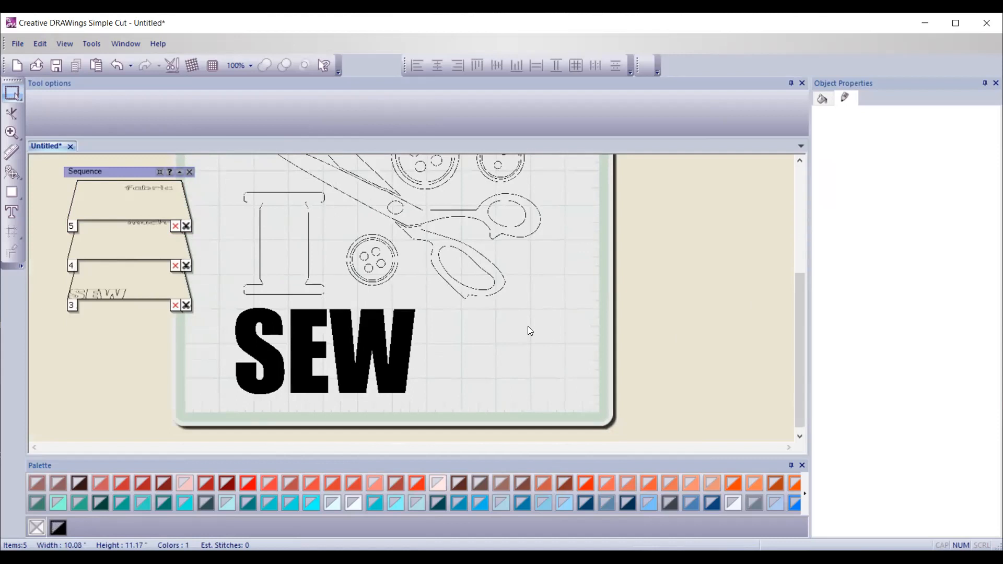
click(13, 210)
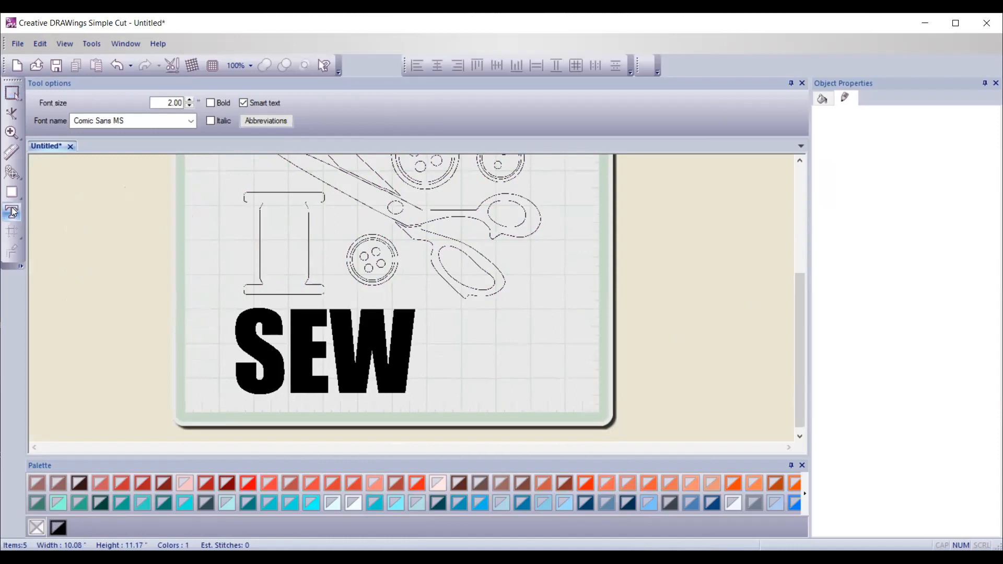
click(531, 361)
text(lit)
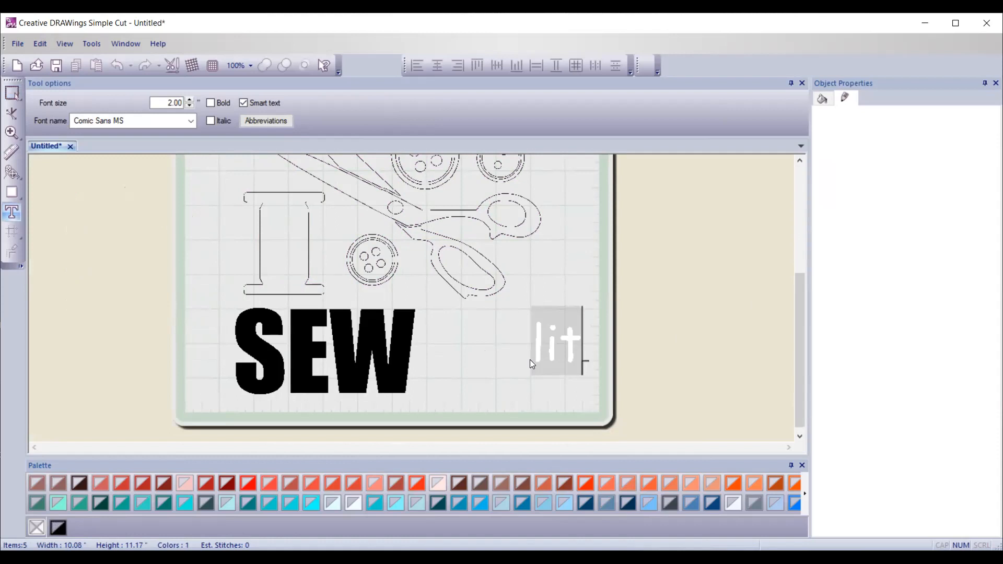
text(tle)
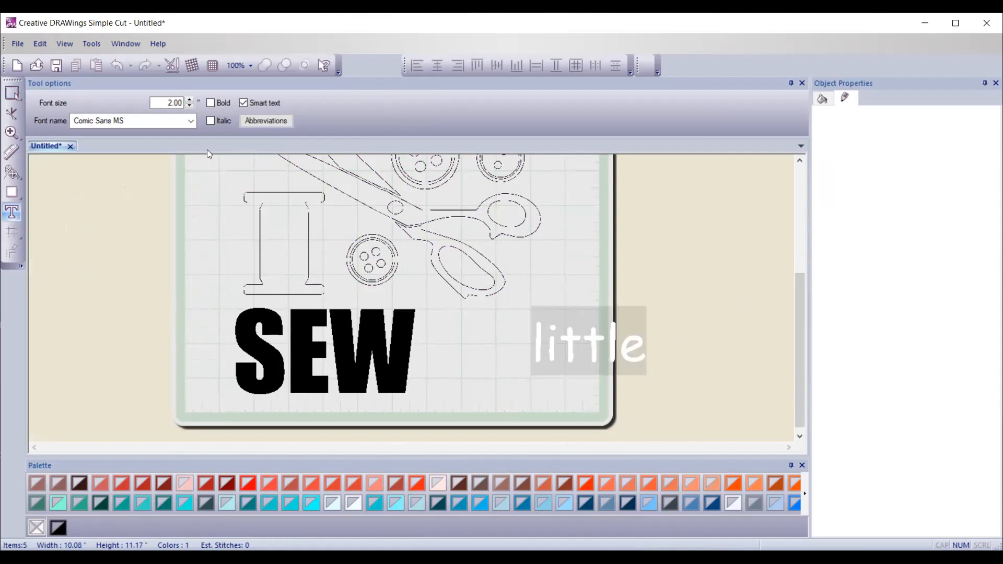
key(Escape)
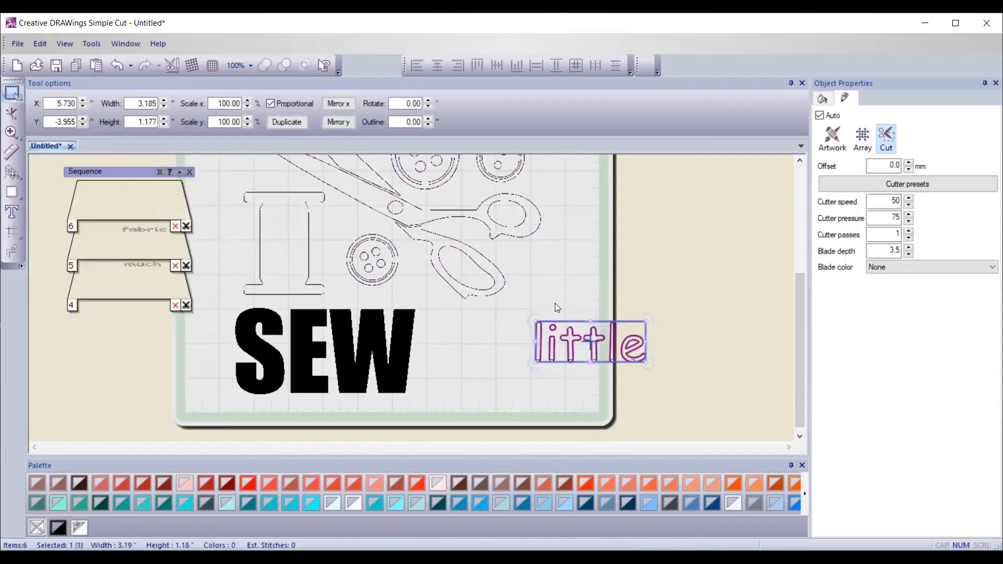
click(58, 531)
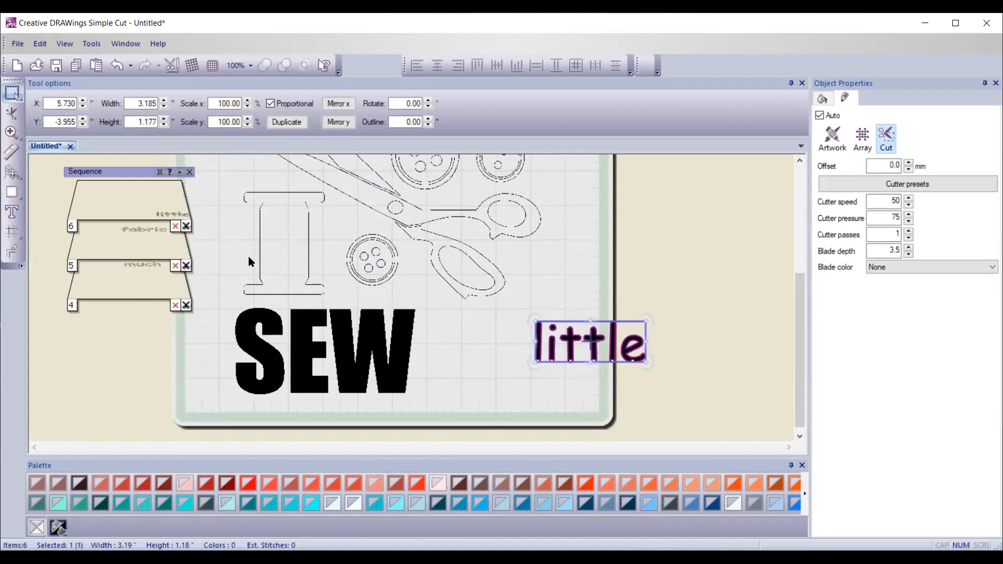
Set the "little" text's height to 1.5 inches and move it directly beside the lower SEW, at about X 2.98, Y -3.42 inches.
double_click(146, 122)
text(1.5)
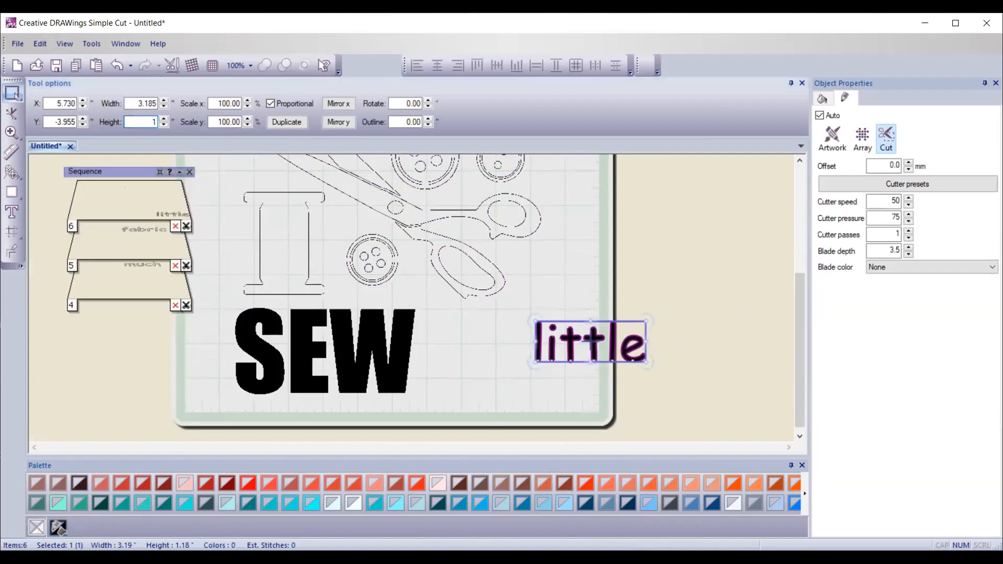
key(Return)
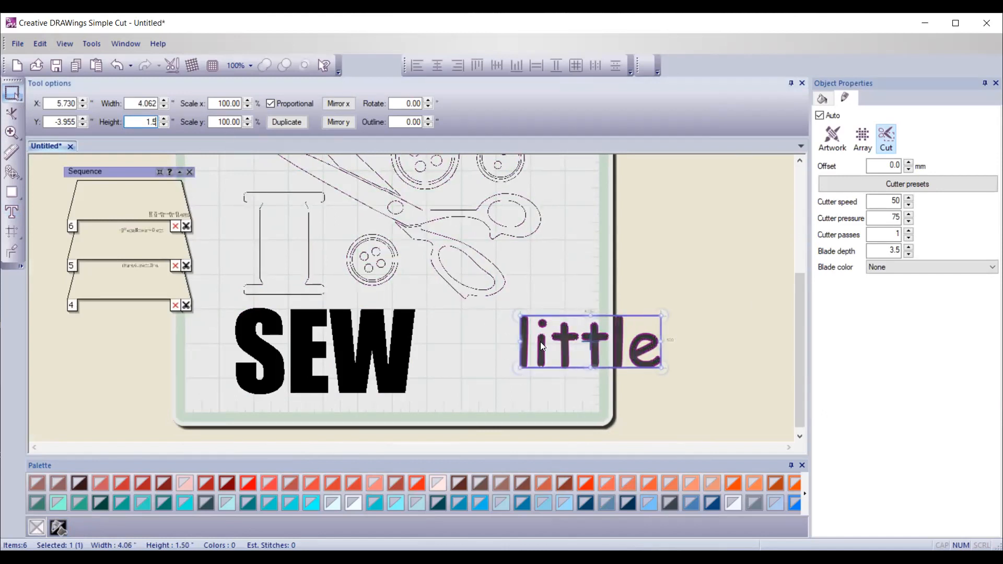
drag(555, 336, 474, 330)
click(481, 375)
click(471, 336)
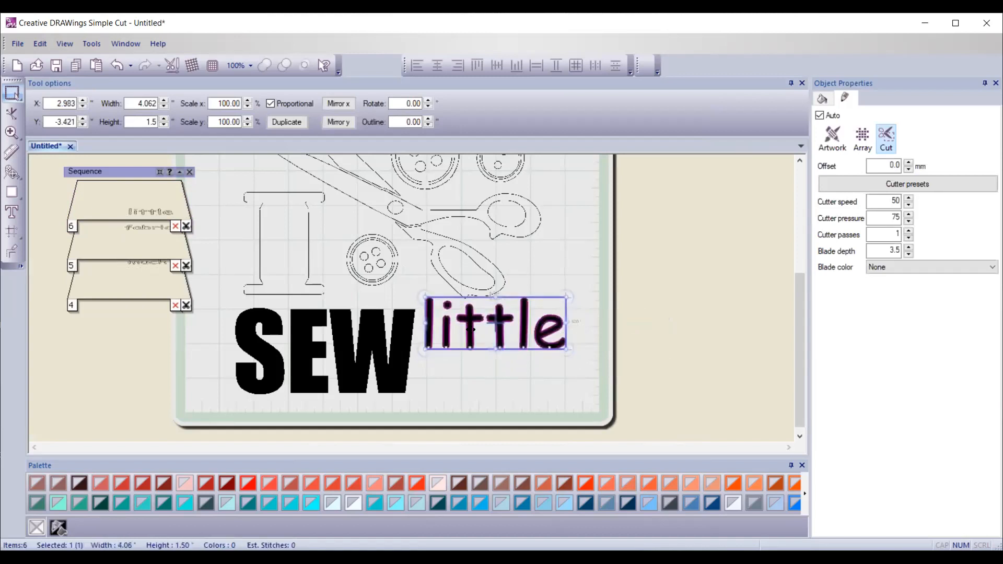
click(552, 393)
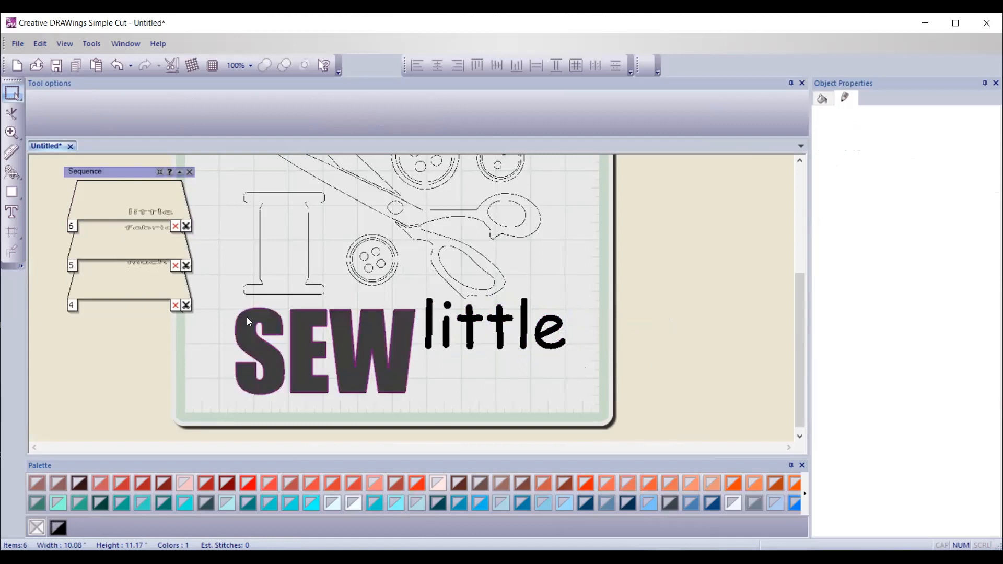
Add the text "time" in Comic Sans MS, size 2.00, off the mat's lower right side and fill it with black.
click(11, 212)
click(647, 392)
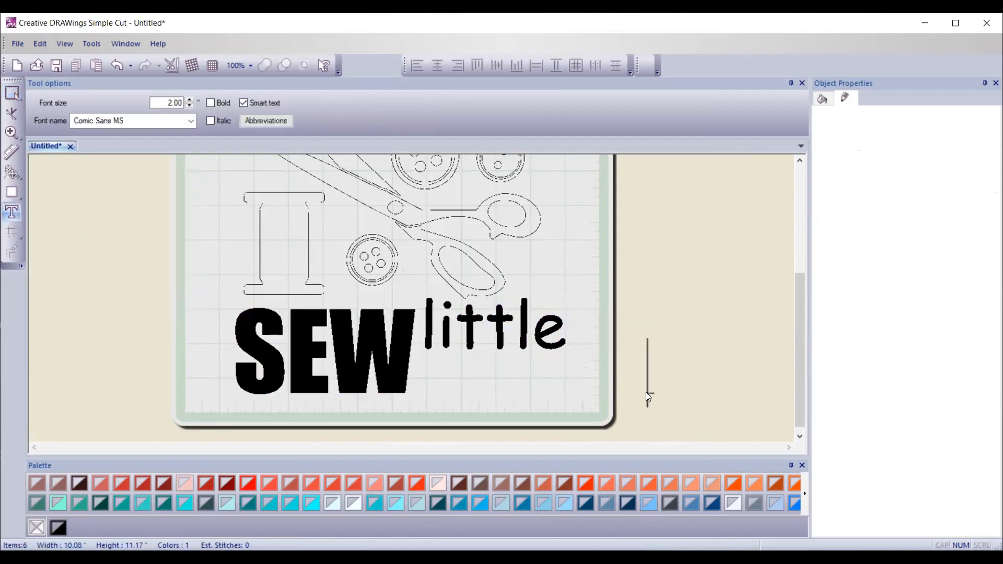
text(time)
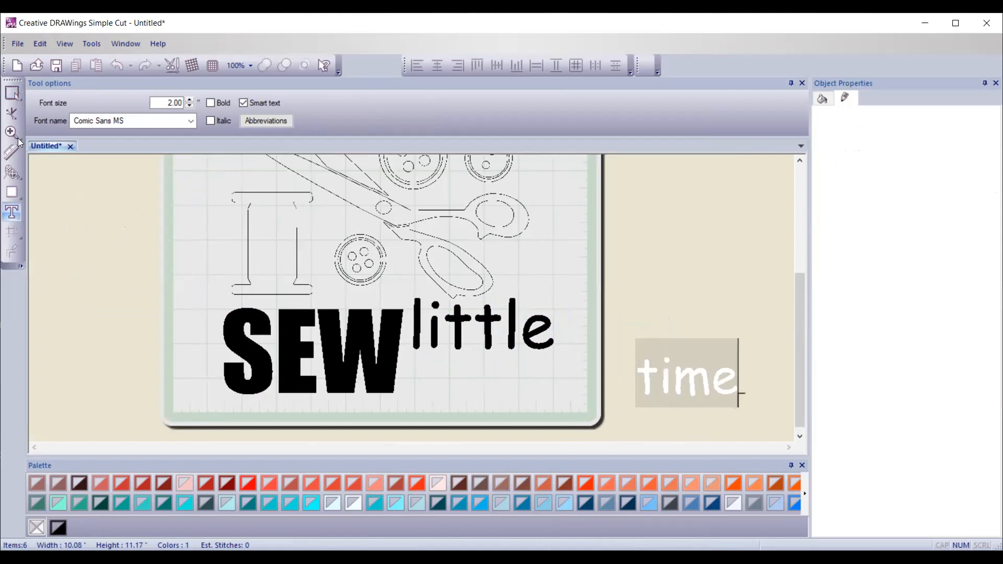
click(11, 93)
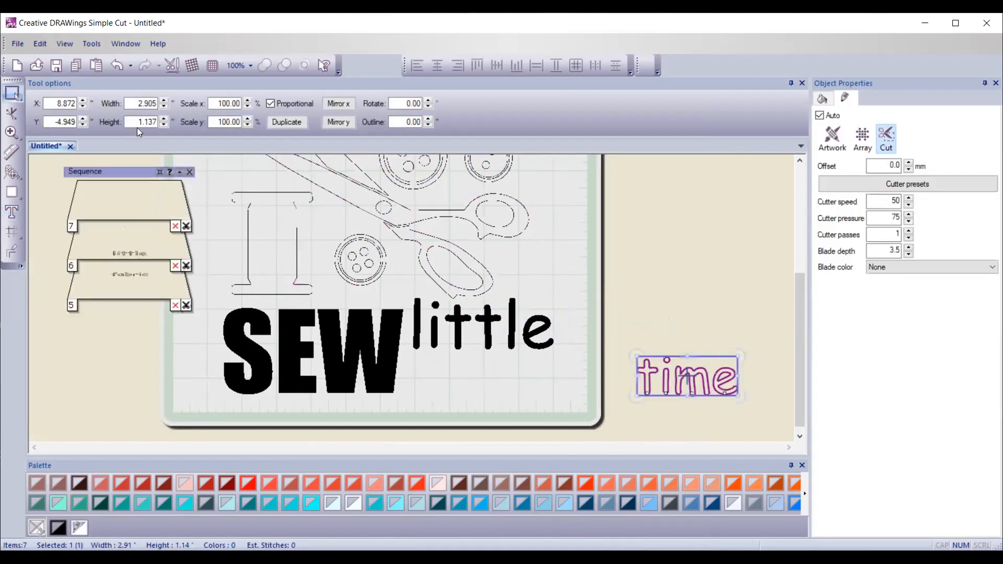
click(59, 527)
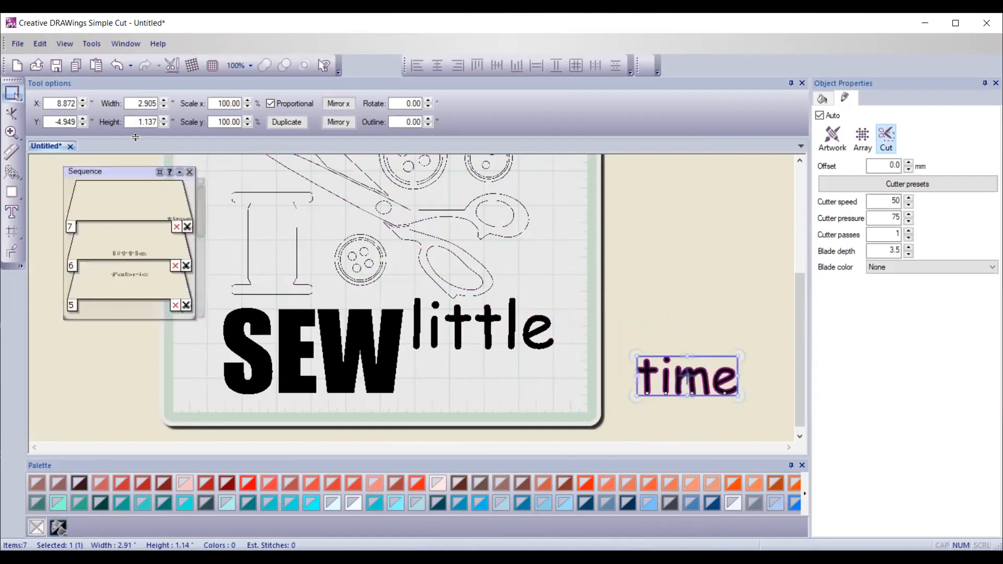
Set the "time" text's height to 1.5 inches and move it directly below "little", beside the lower SEW.
drag(132, 120, 203, 118)
text(1.5)
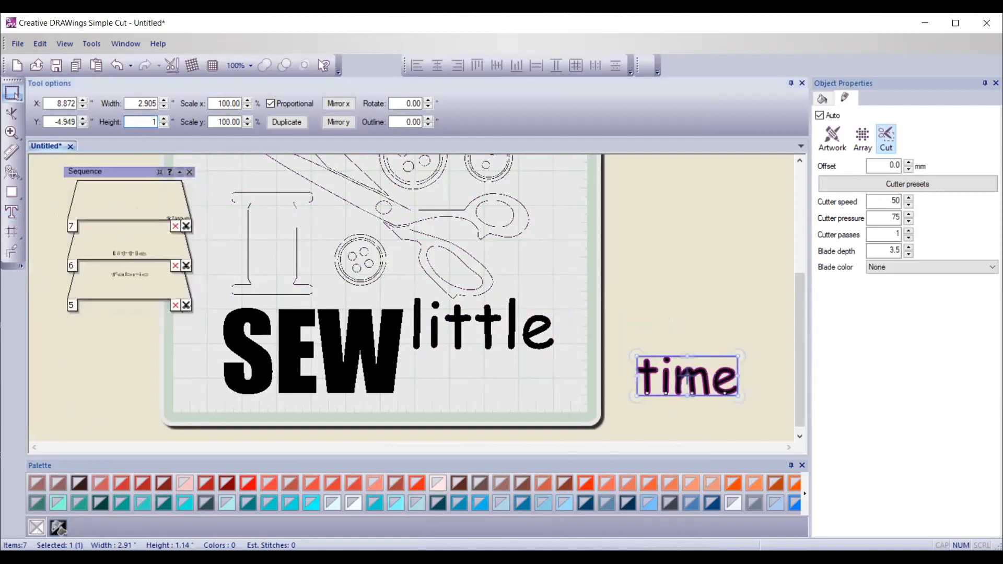
key(Return)
drag(656, 380, 450, 377)
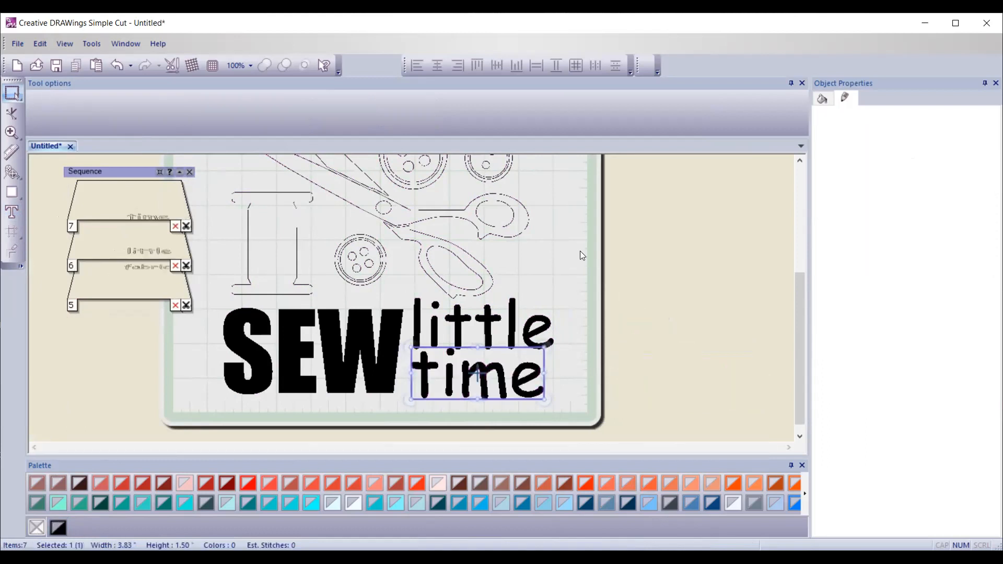
click(736, 384)
Fill the scissors, buttons and thread spool artwork between the text lines with black.
drag(798, 366, 798, 314)
scroll(380, 326, down, 2)
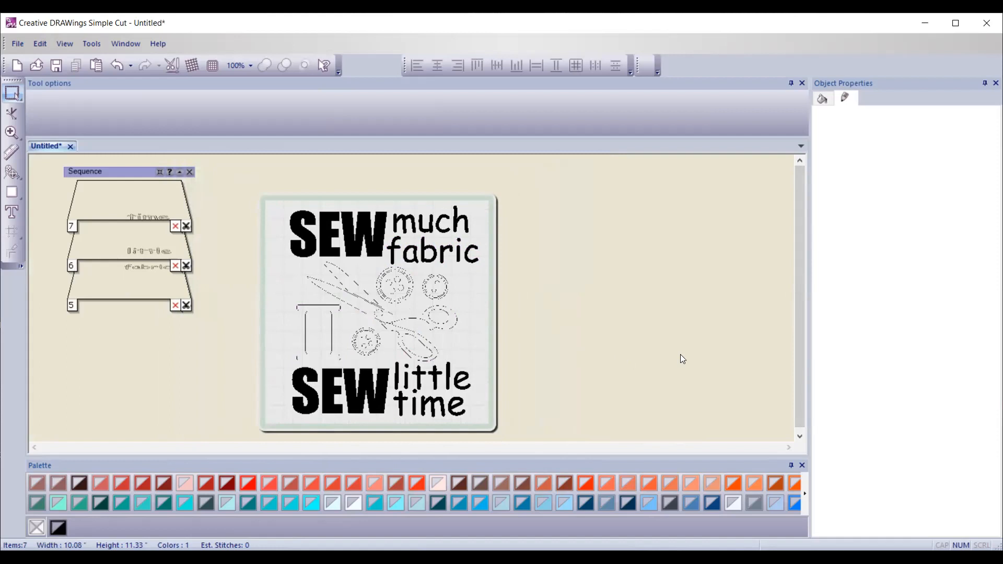
click(399, 309)
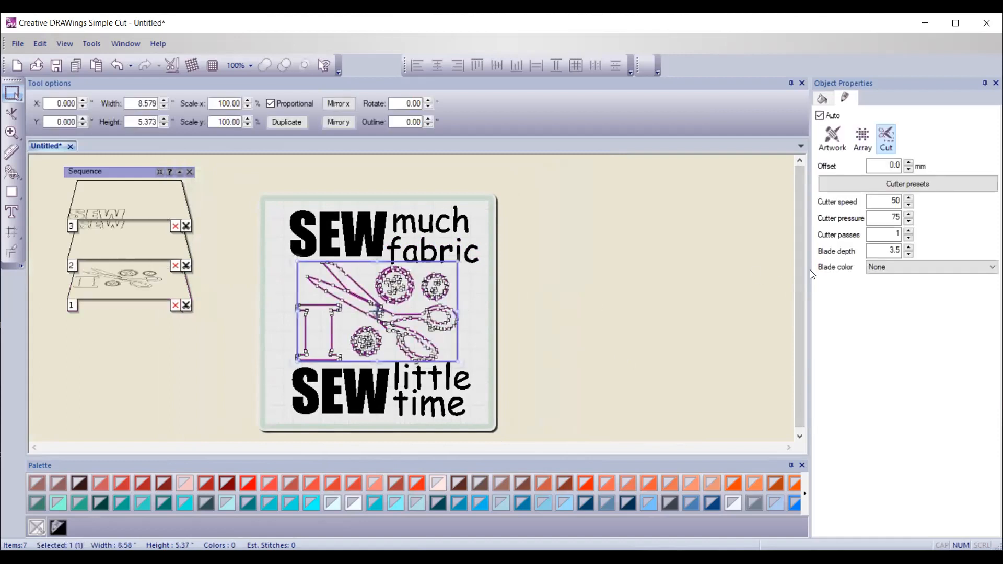
drag(799, 274, 802, 286)
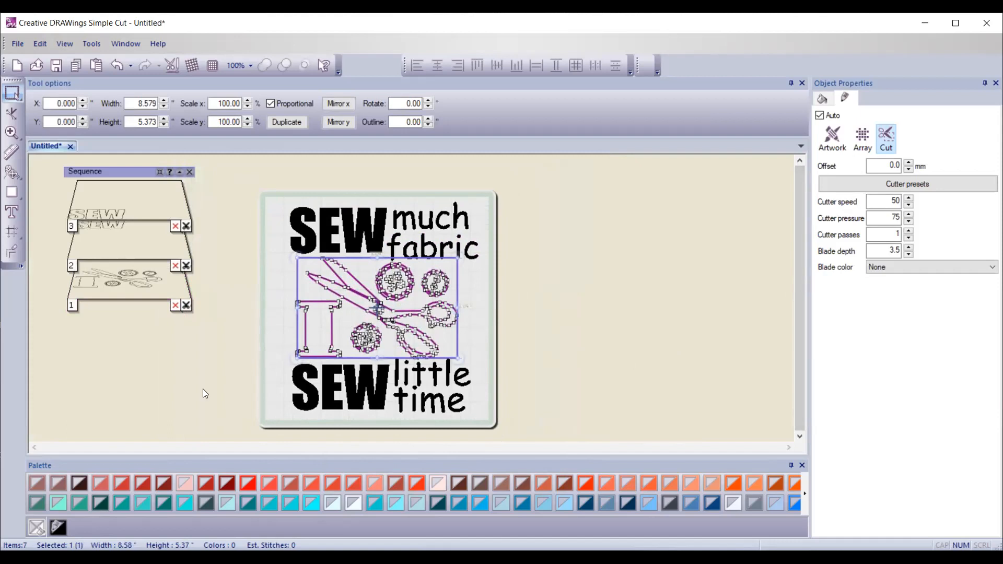
click(58, 527)
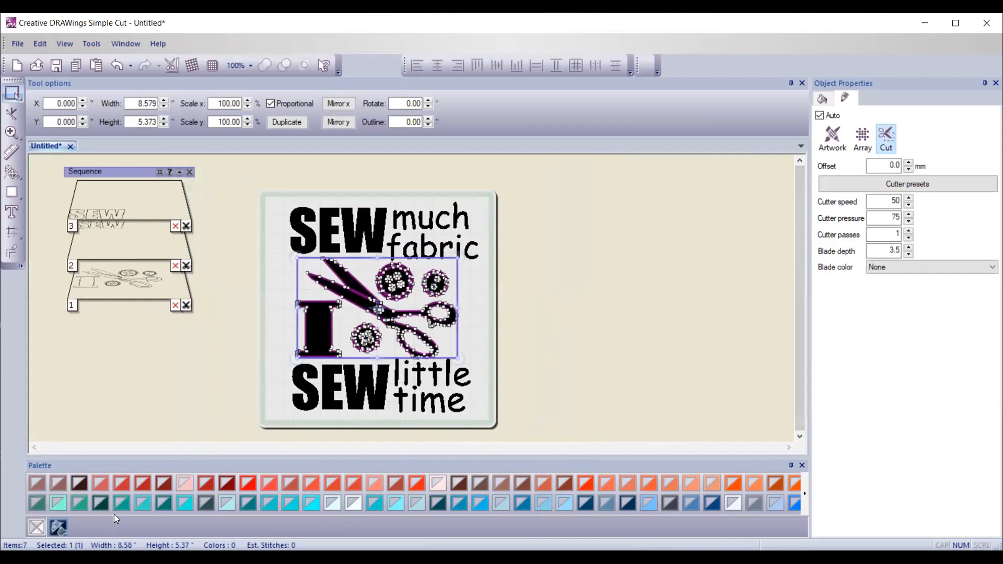
click(594, 338)
Select every object in the design and apply the Edge Vinyl cutter preset with the red blade and 2.0 blade depth.
scroll(434, 335, up, 1)
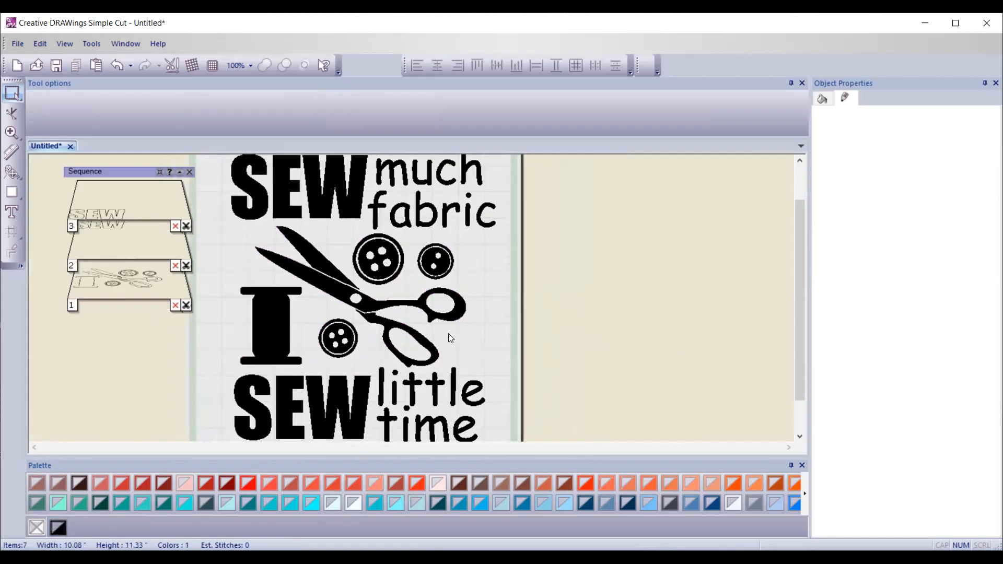
scroll(448, 334, down, 1)
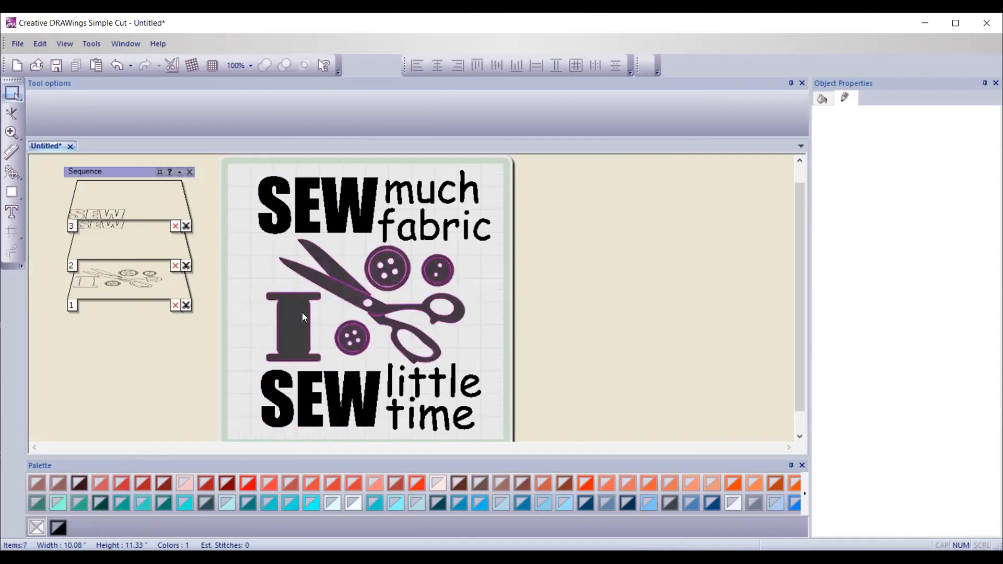
scroll(302, 312, up, 2)
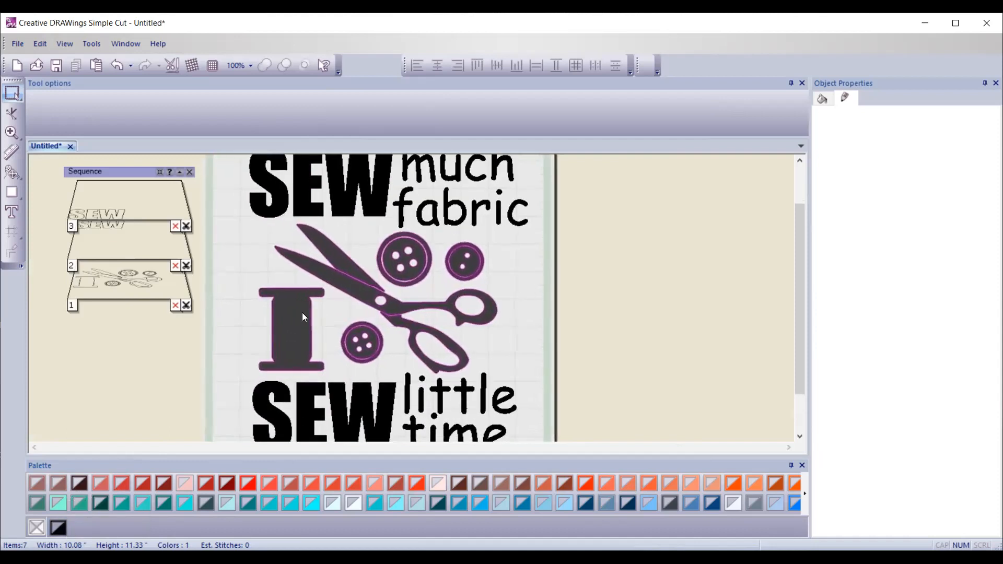
scroll(302, 312, down, 1)
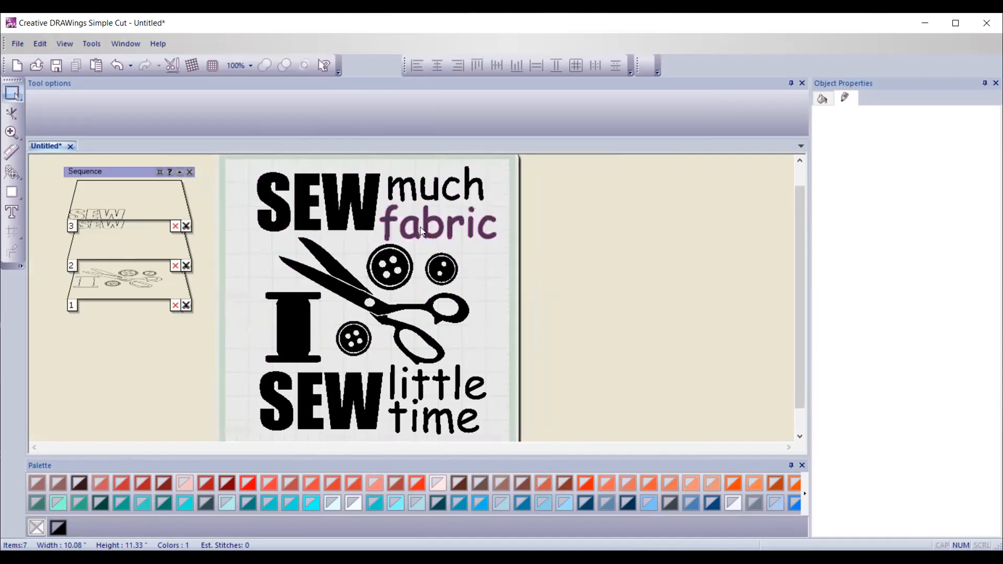
mouse_move(794, 232)
mouse_down()
mouse_move(801, 257)
mouse_move(797, 244)
mouse_up()
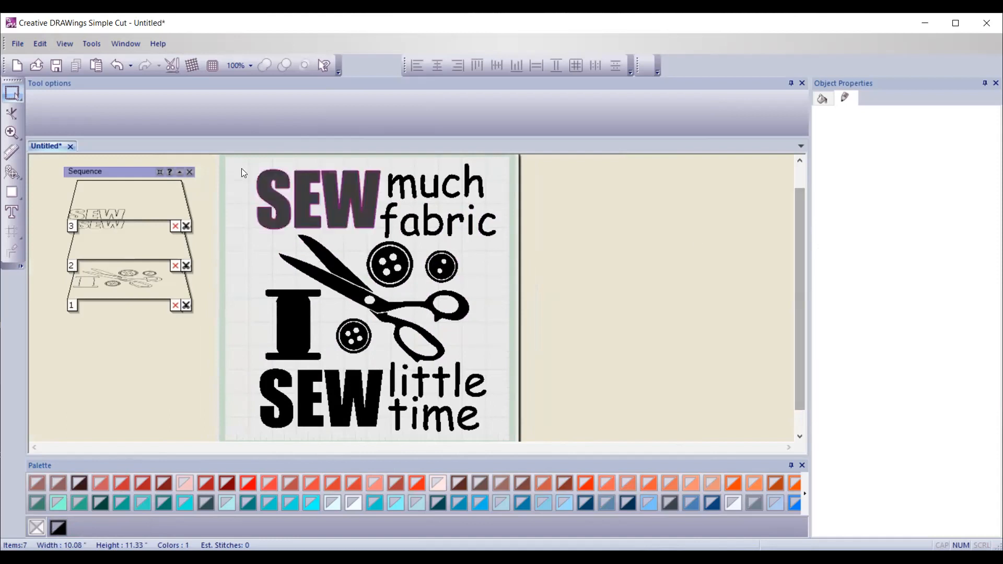
click(49, 44)
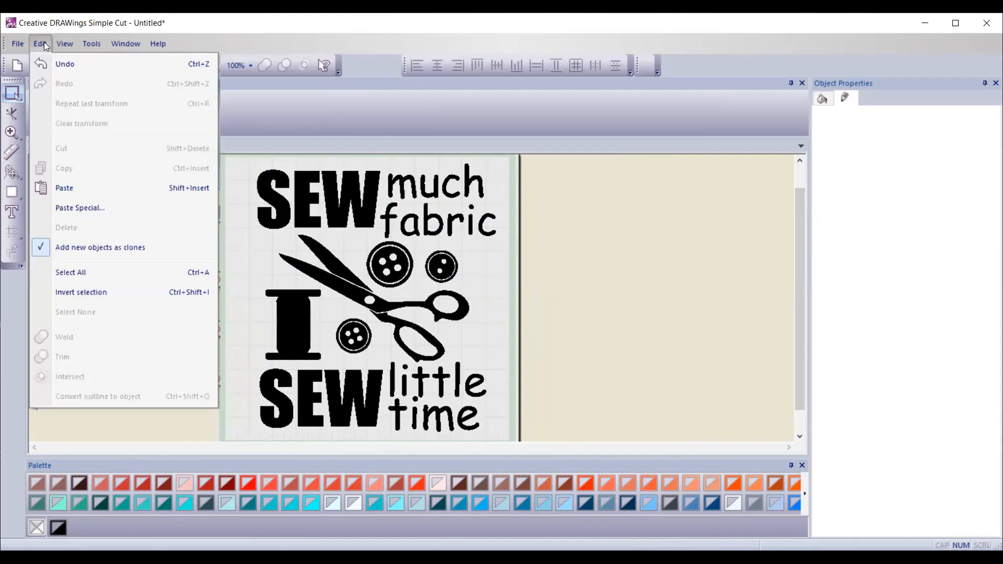
click(71, 273)
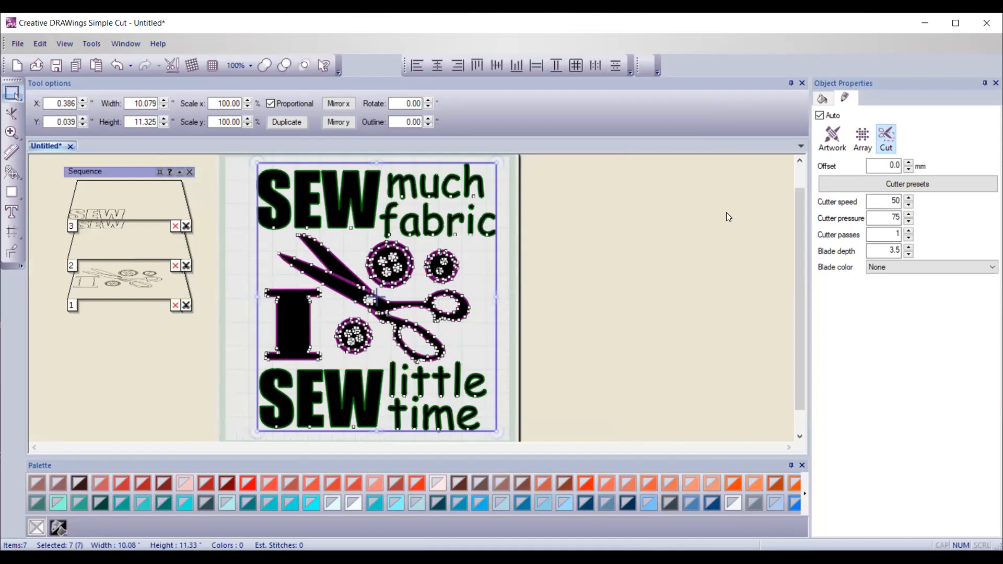
click(863, 183)
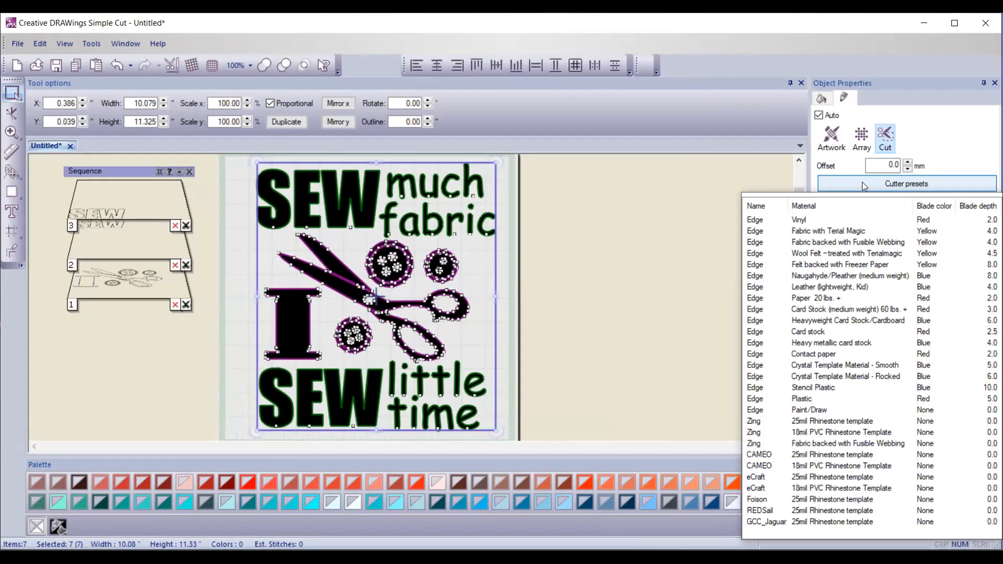
click(816, 221)
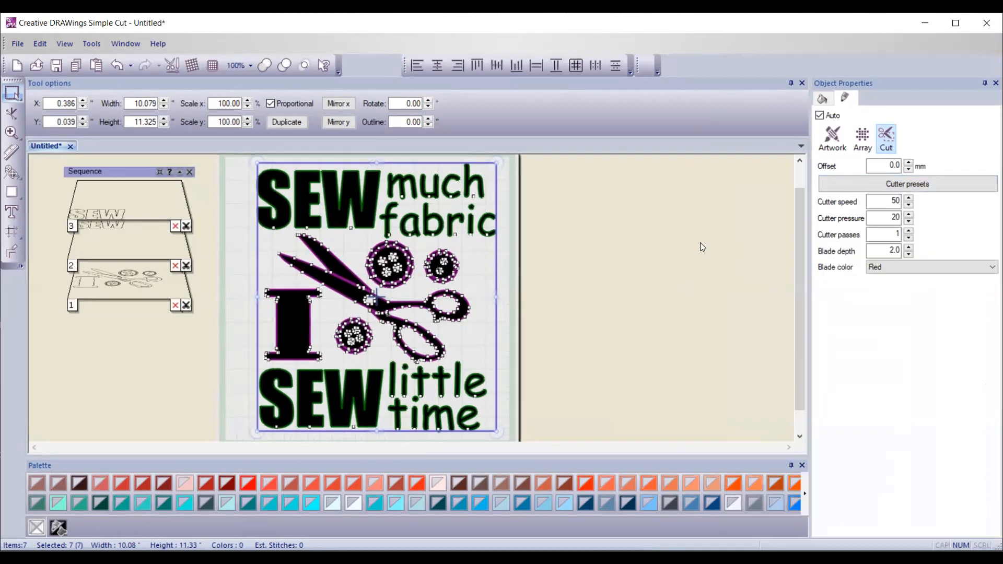
Set the cutter speed to 35 and the cutter passes to 2 for the whole design.
double_click(877, 199)
text(35)
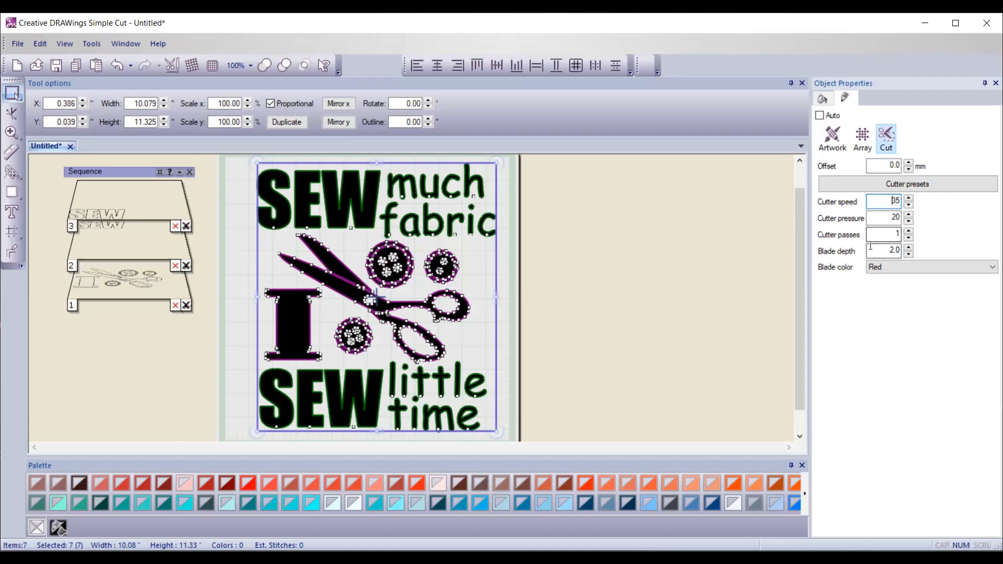
double_click(880, 233)
text(2)
click(752, 261)
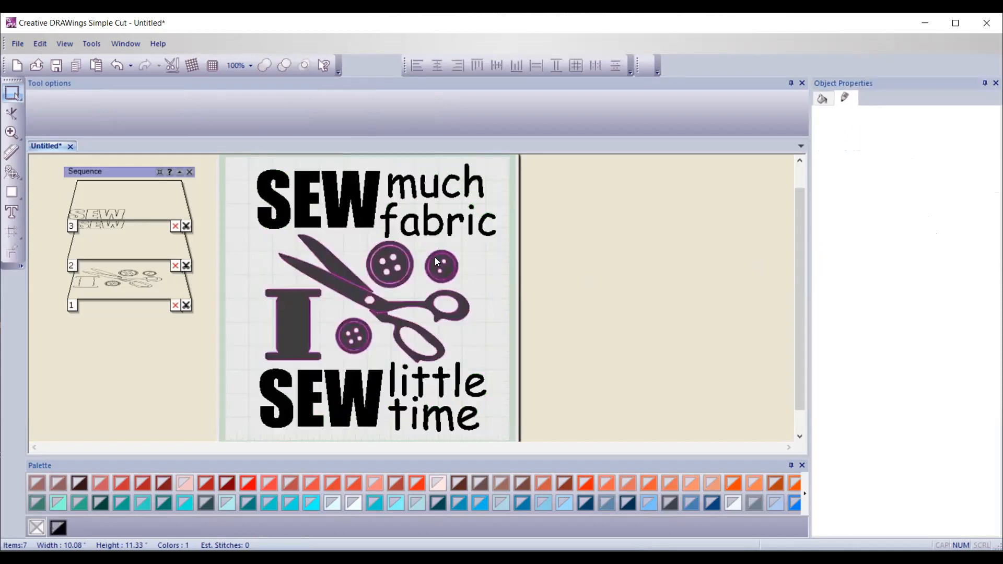
Select all objects and mirror the whole design horizontally.
click(30, 45)
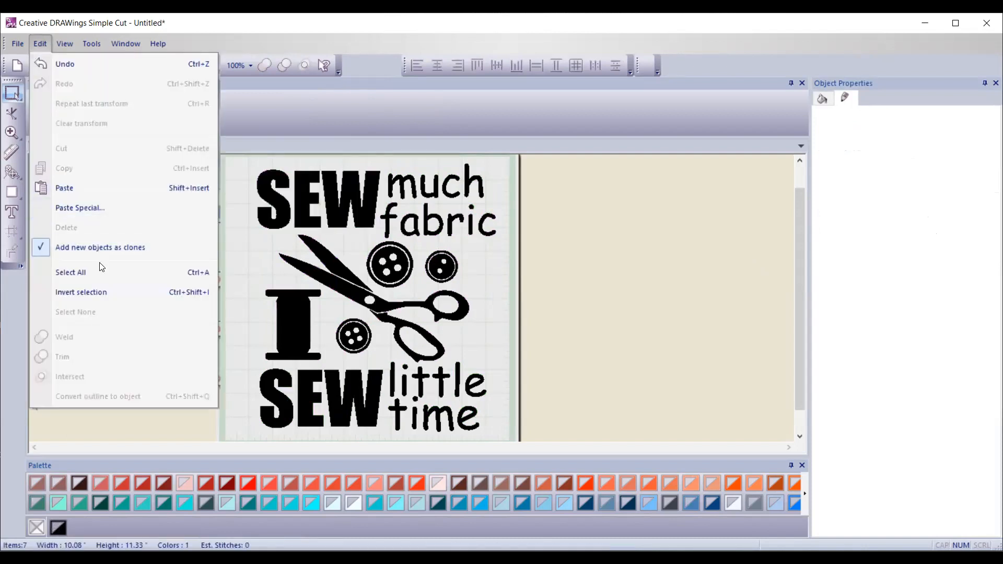
click(98, 280)
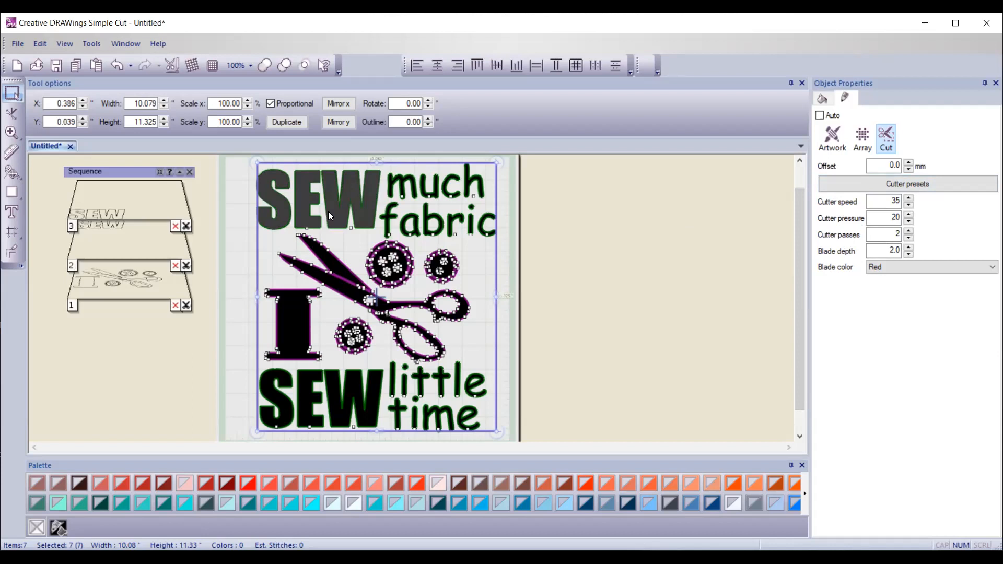
click(349, 104)
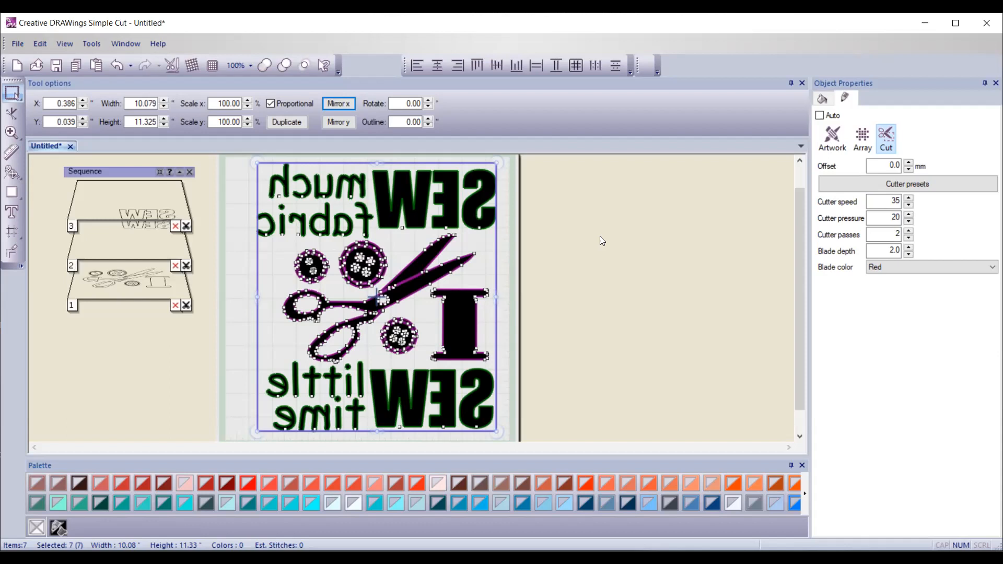
click(19, 45)
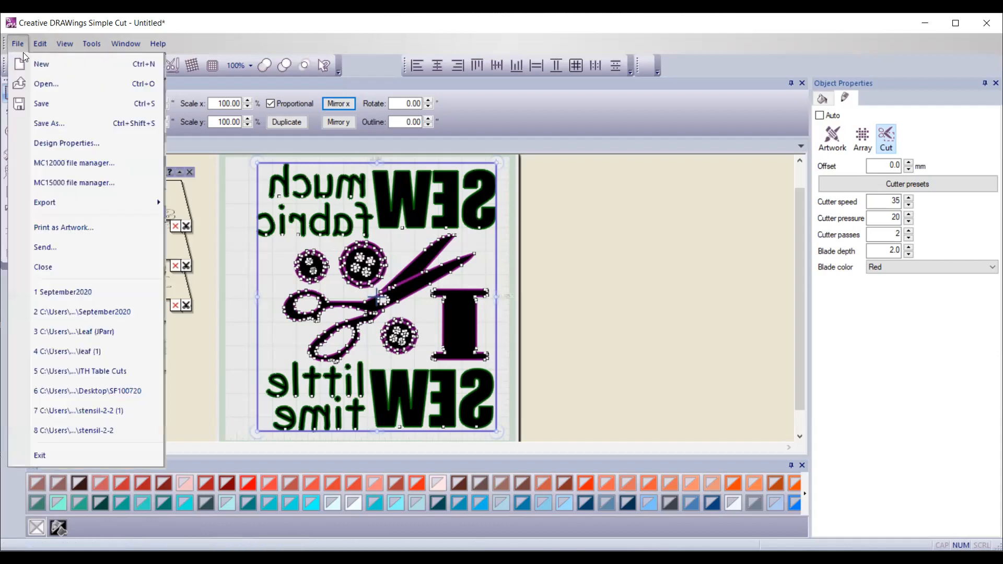
mouse_move(81, 202)
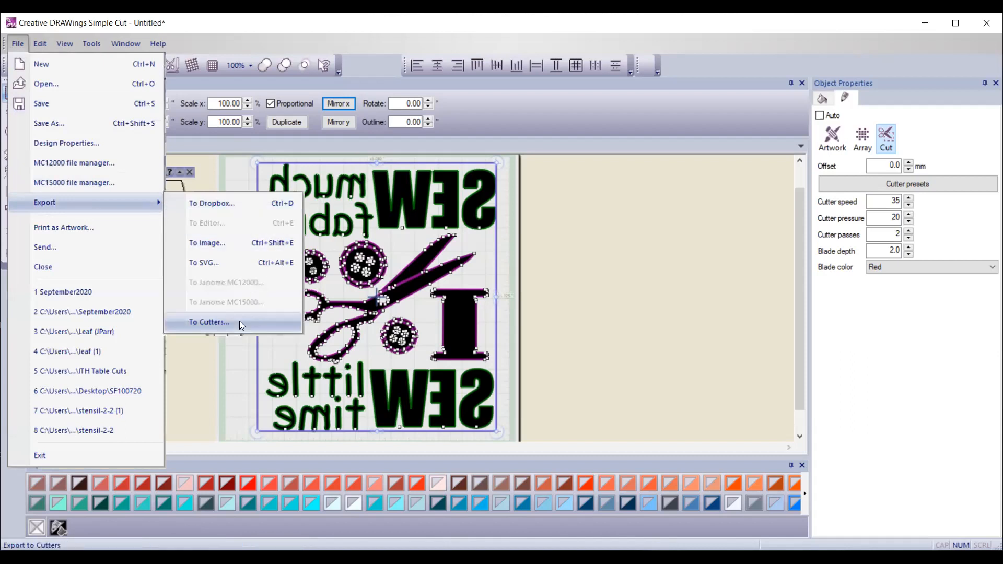
click(571, 317)
click(570, 316)
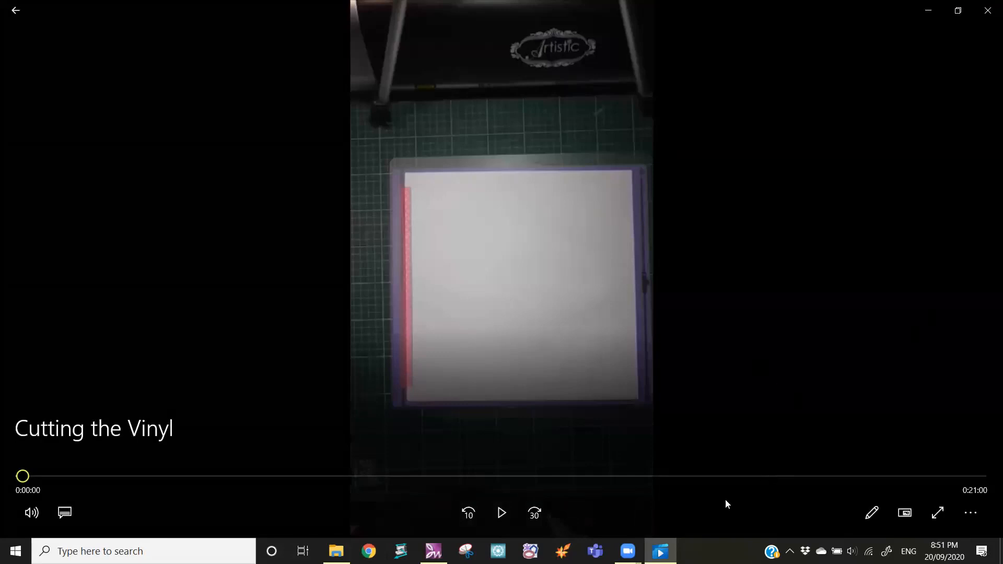
Play the "Cutting the Vinyl" video in the video player.
key(space)
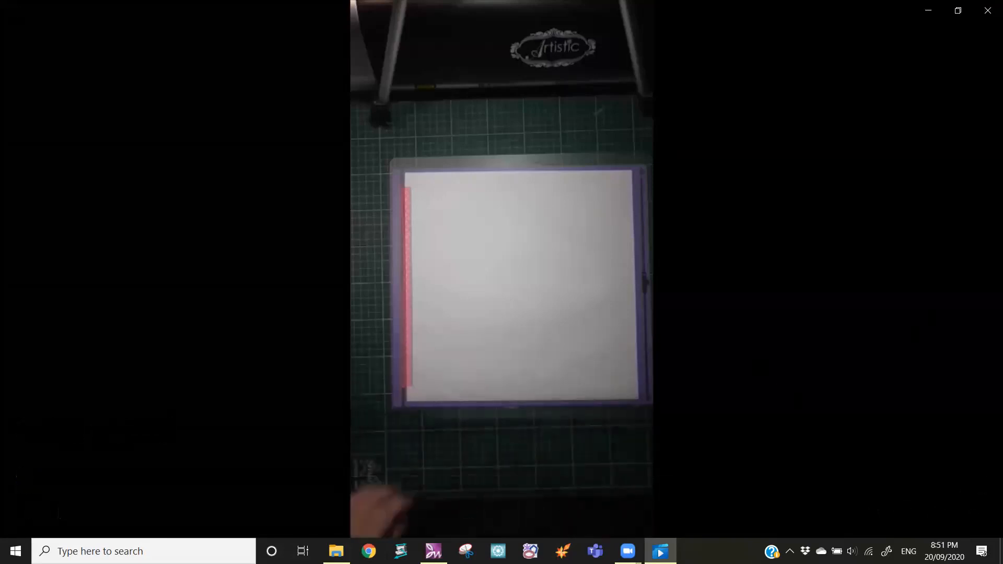